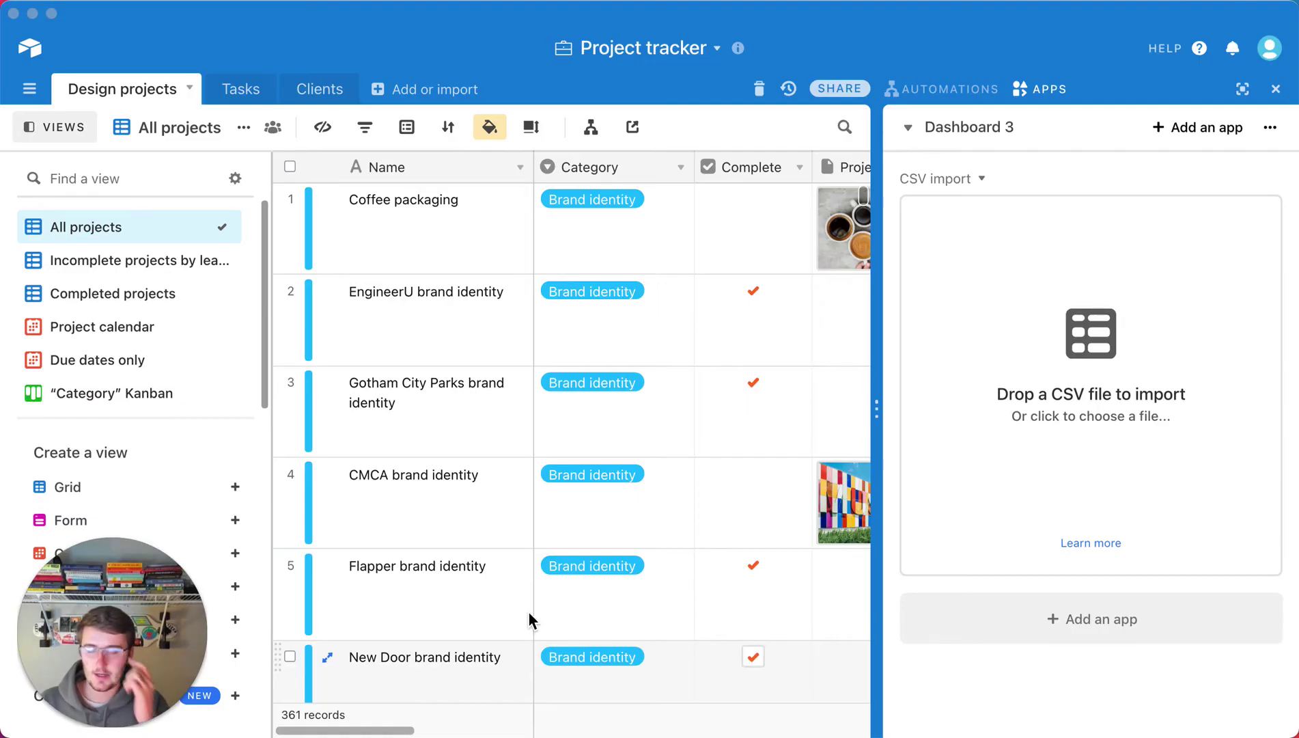
Step: Close the Dashboard 3 apps panel so the Project images and Calculation columns show
{"action": "left_click", "coordinate": [1275, 90]}
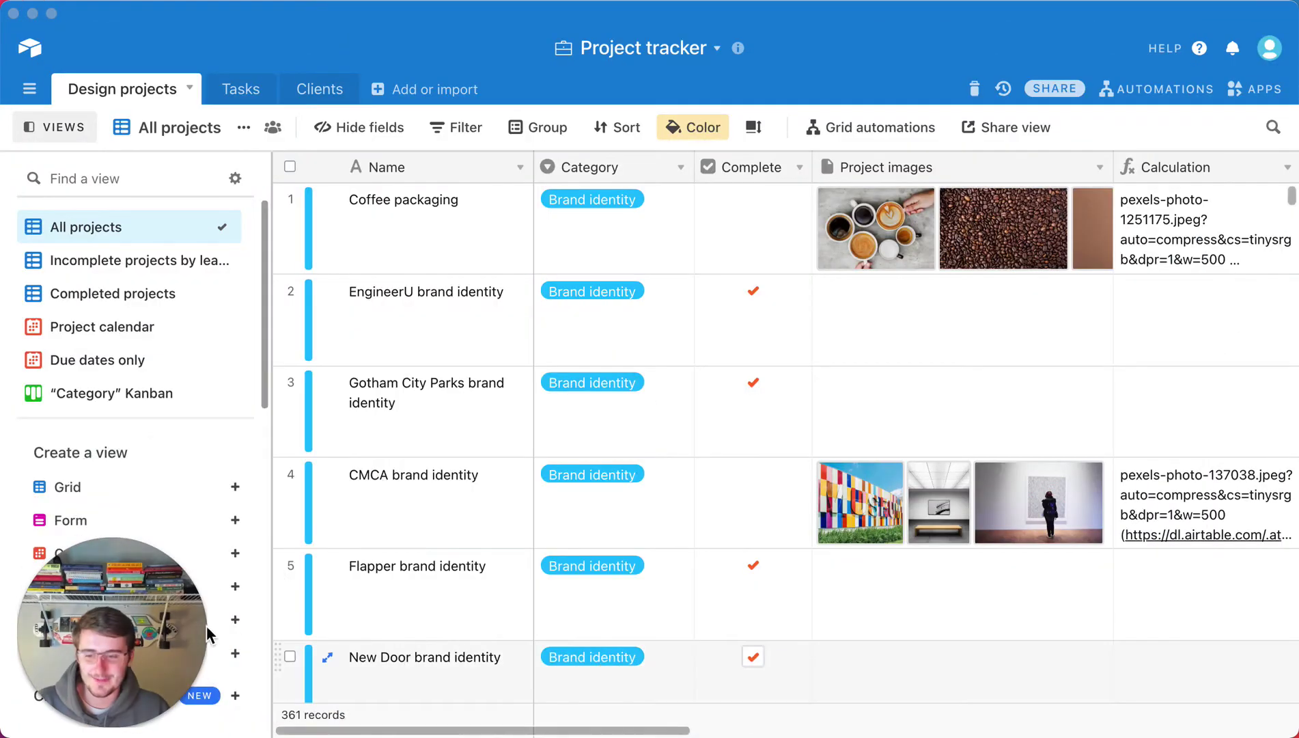
{"action": "left_click_drag", "start_coordinate": [207, 634], "coordinate": [1222, 627]}
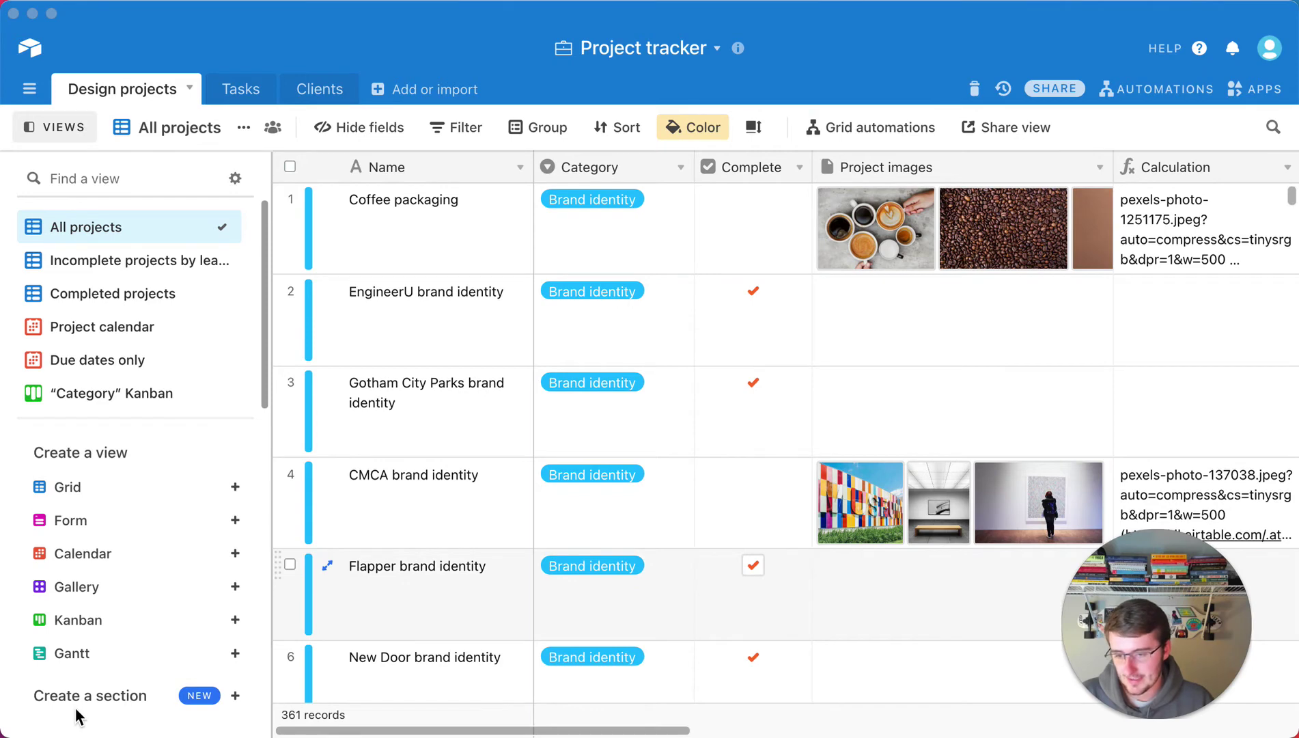
{"action": "left_click", "coordinate": [219, 730]}
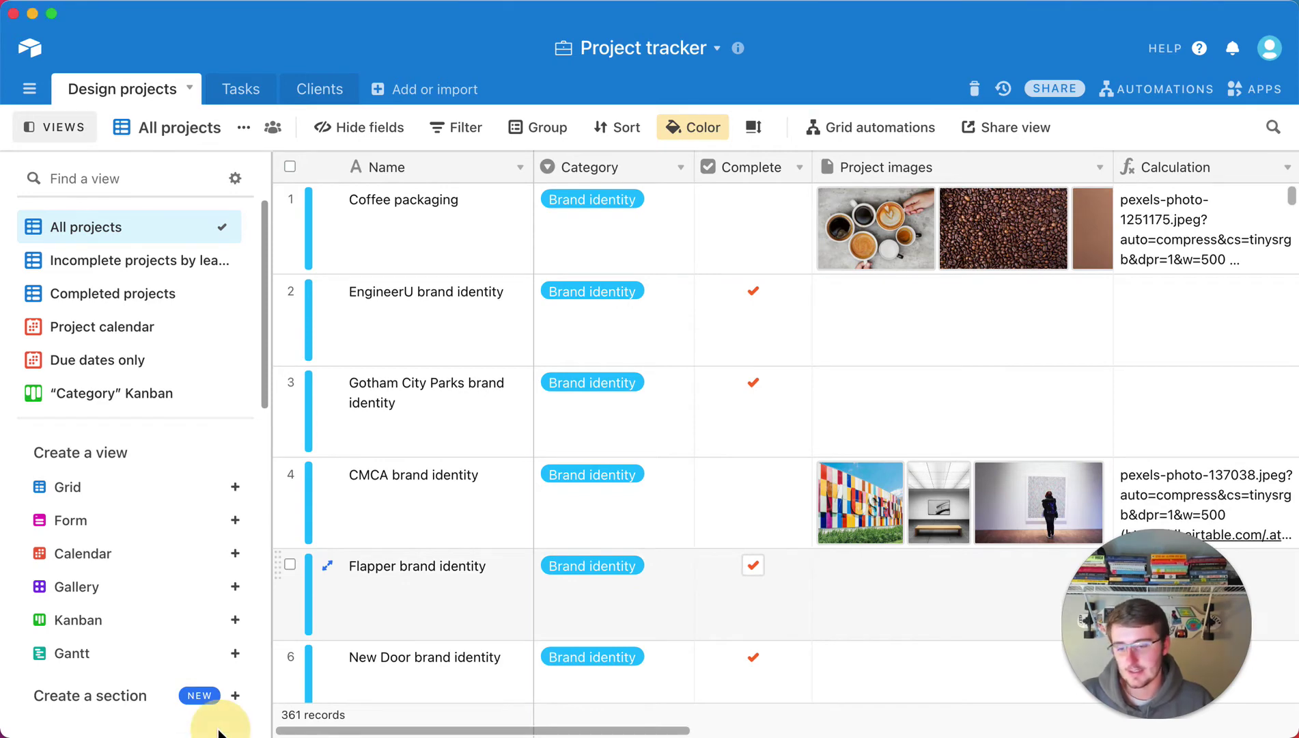
{"action": "mouse_move", "coordinate": [205, 698]}
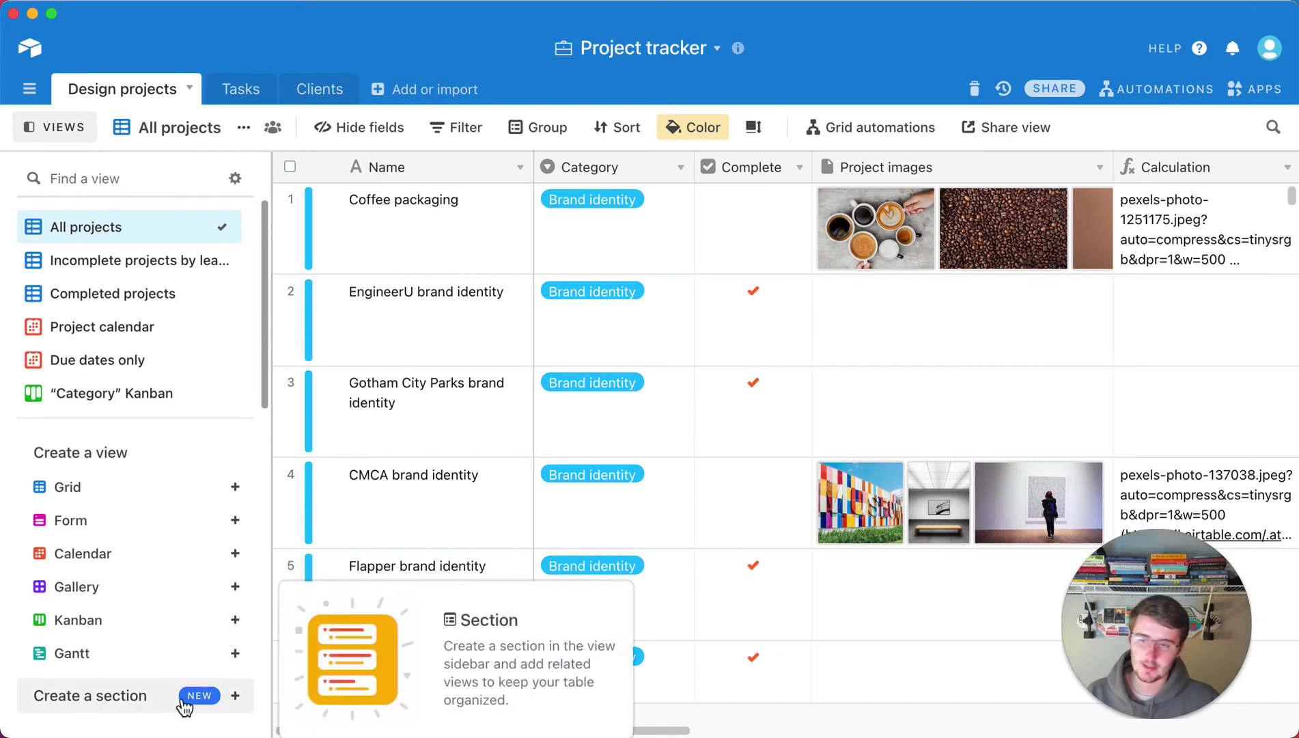
Step: Add a new View Section with existing views under More, then switch to the Clients table
{"action": "left_click", "coordinate": [183, 703]}
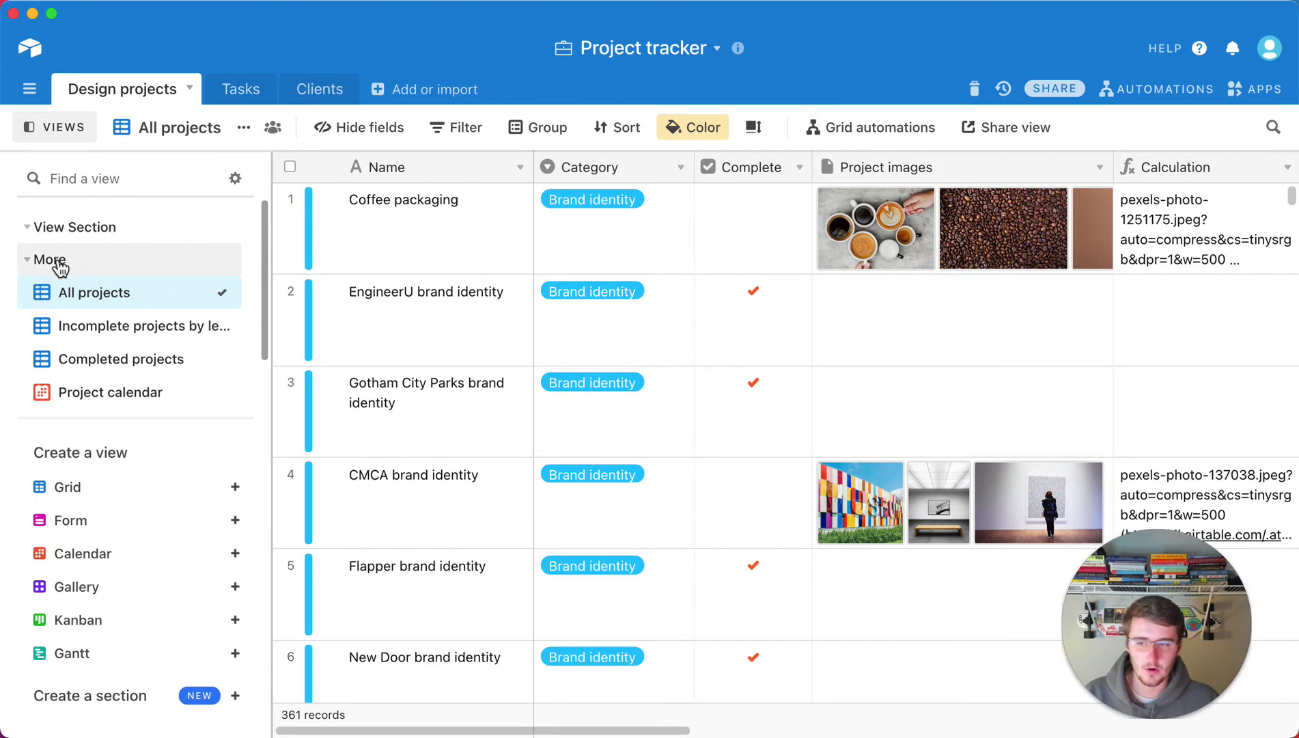
{"action": "scroll", "coordinate": [128, 336], "scroll_direction": "down", "scroll_amount": 2}
{"action": "scroll", "coordinate": [128, 338], "scroll_direction": "up", "scroll_amount": 2}
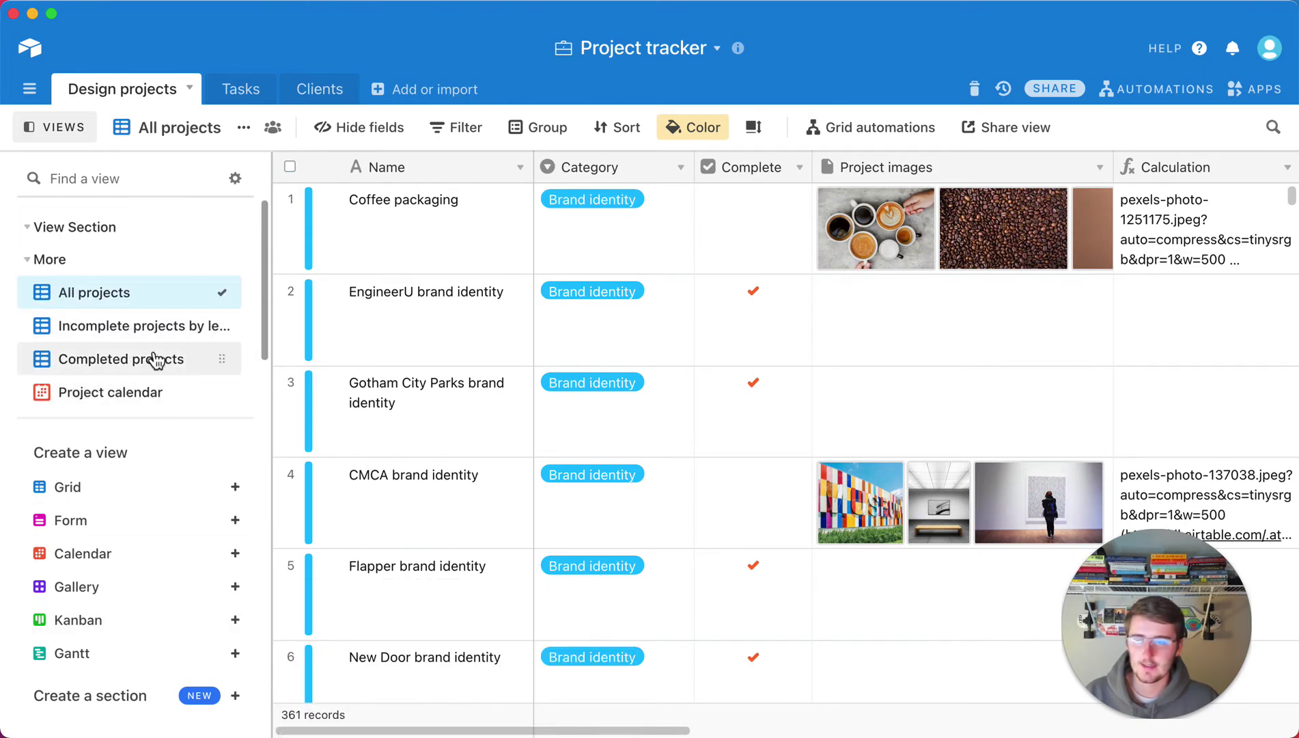
{"action": "left_click", "coordinate": [349, 100]}
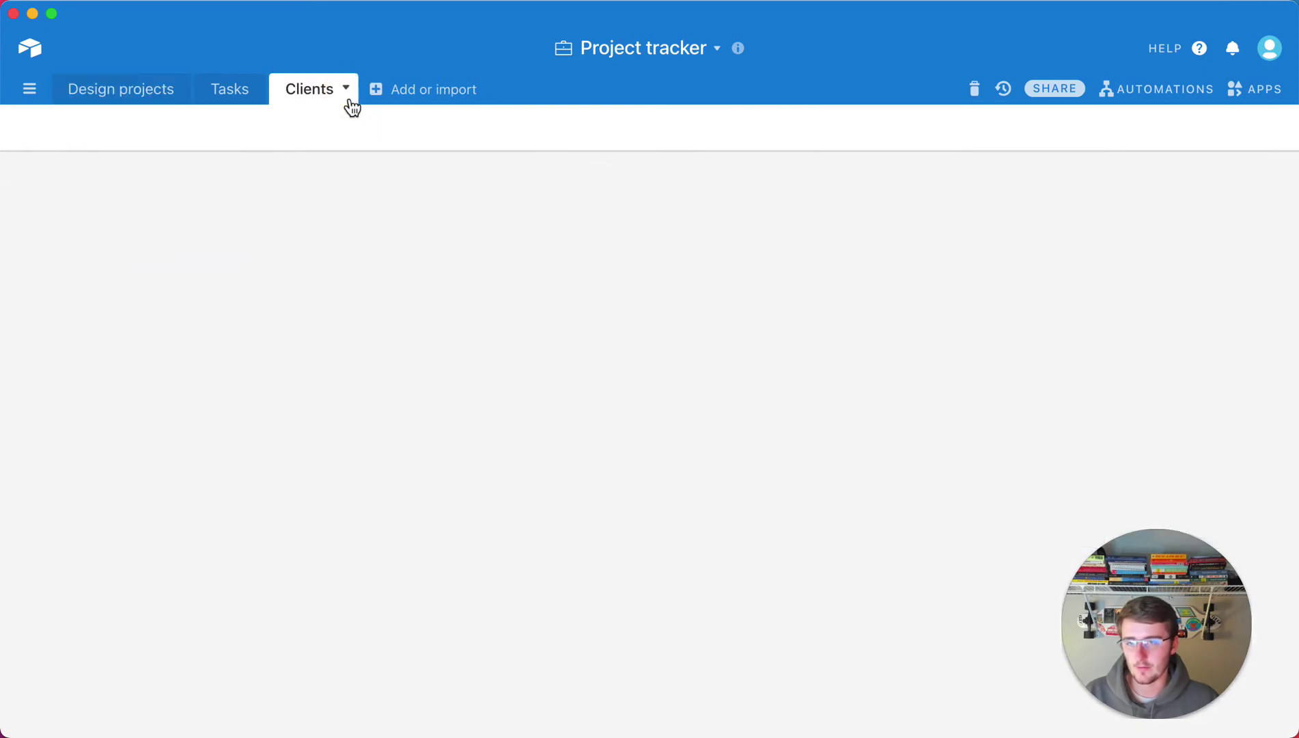
Step: Select the CUBE Systems Corporation cell in the Name column and copy it
{"action": "left_click_drag", "start_coordinate": [440, 218], "coordinate": [449, 659]}
{"action": "scroll", "coordinate": [398, 277], "scroll_direction": "up", "scroll_amount": 2}
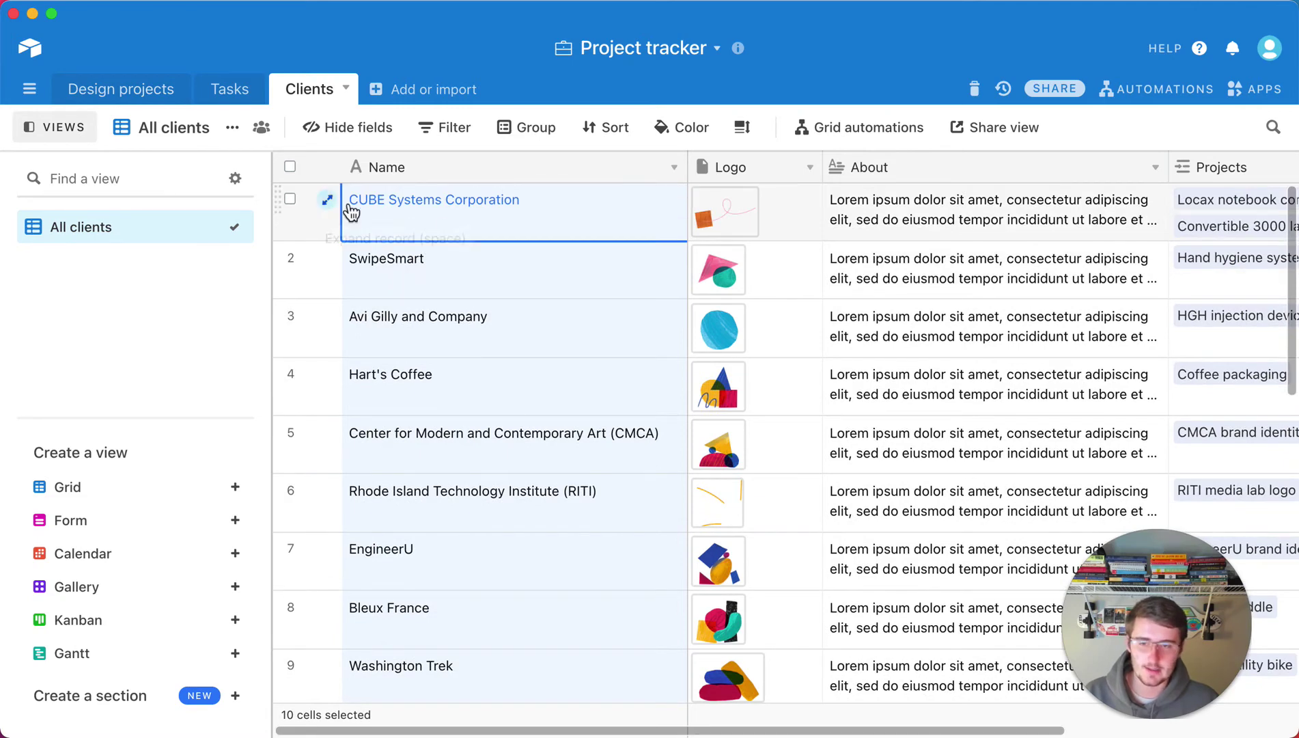
{"action": "left_click", "coordinate": [437, 205]}
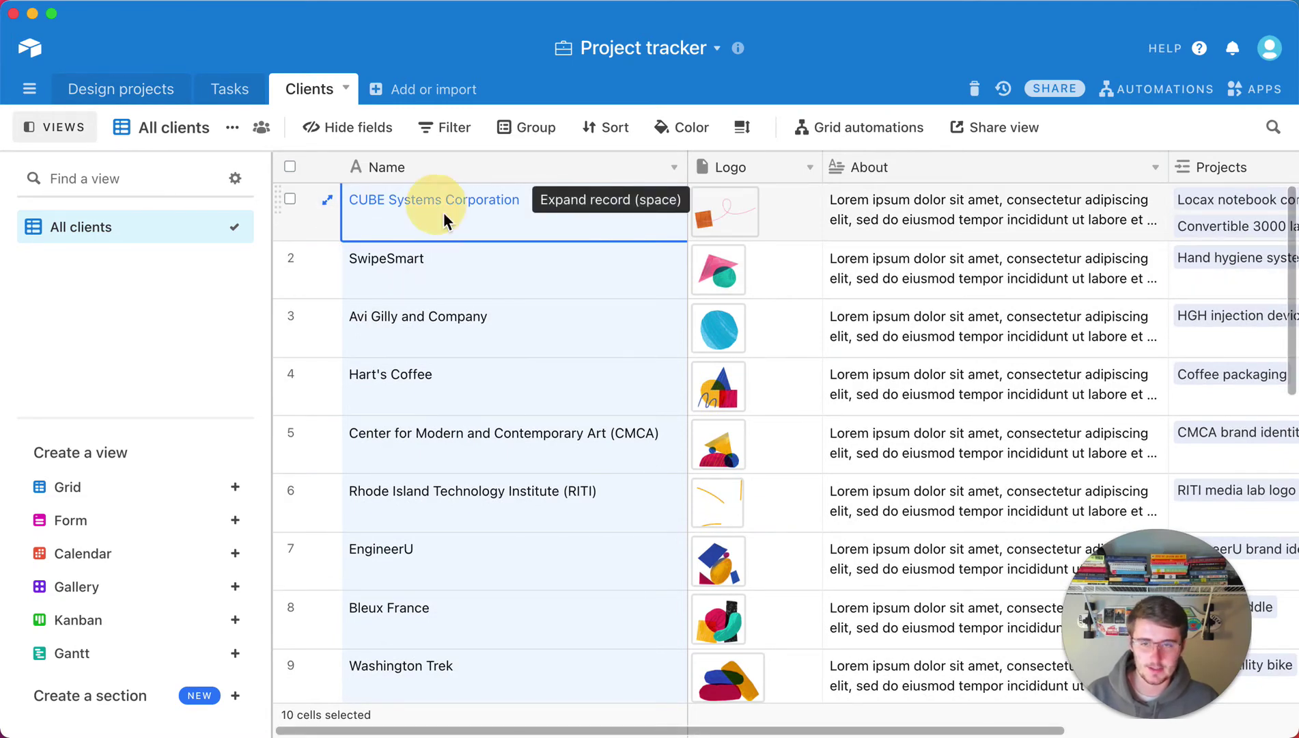
{"action": "left_click", "coordinate": [1181, 239]}
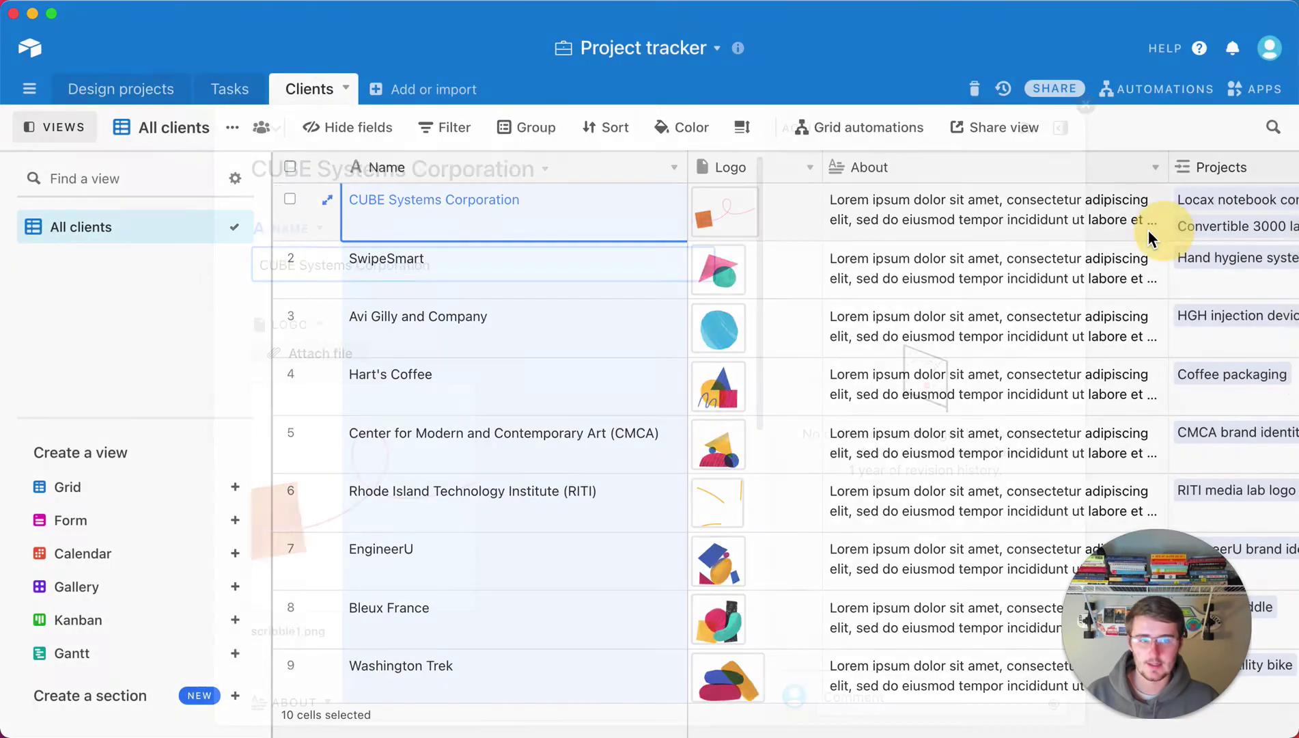
{"action": "left_click", "coordinate": [853, 242]}
{"action": "left_click", "coordinate": [504, 234]}
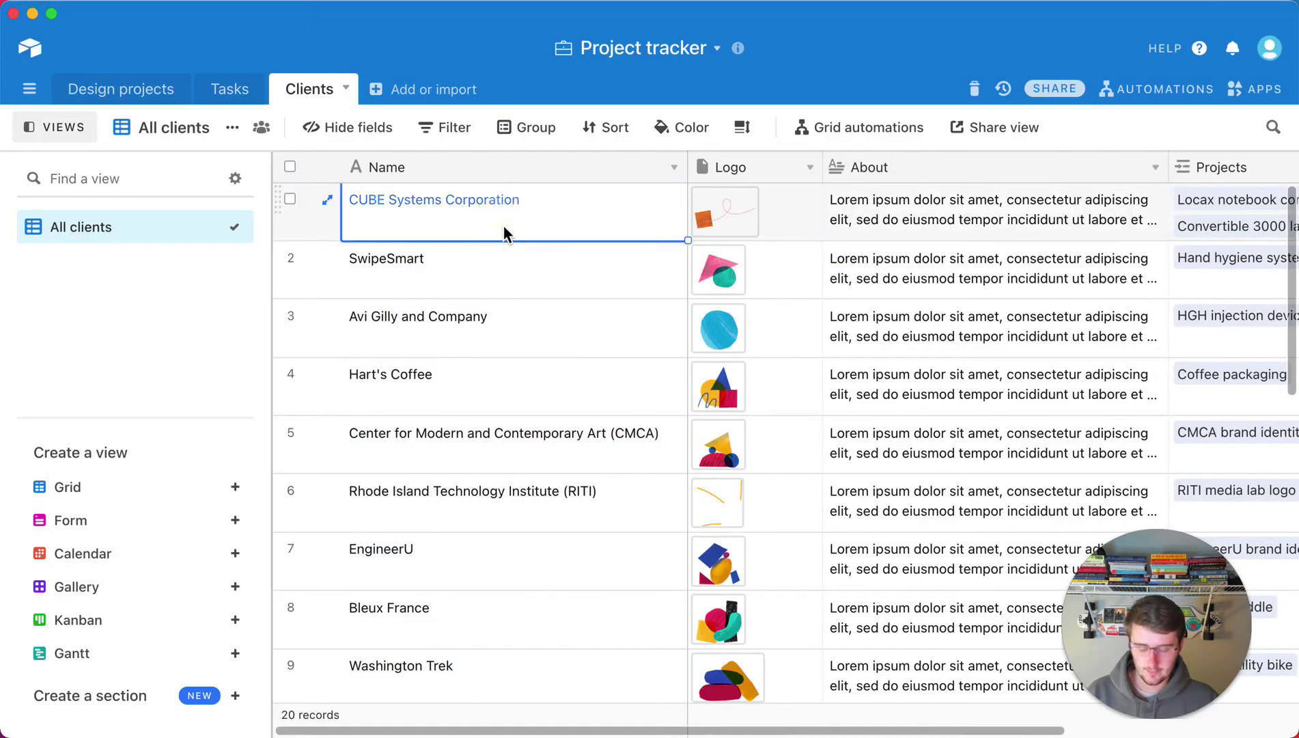
{"action": "key", "text": "super+c"}
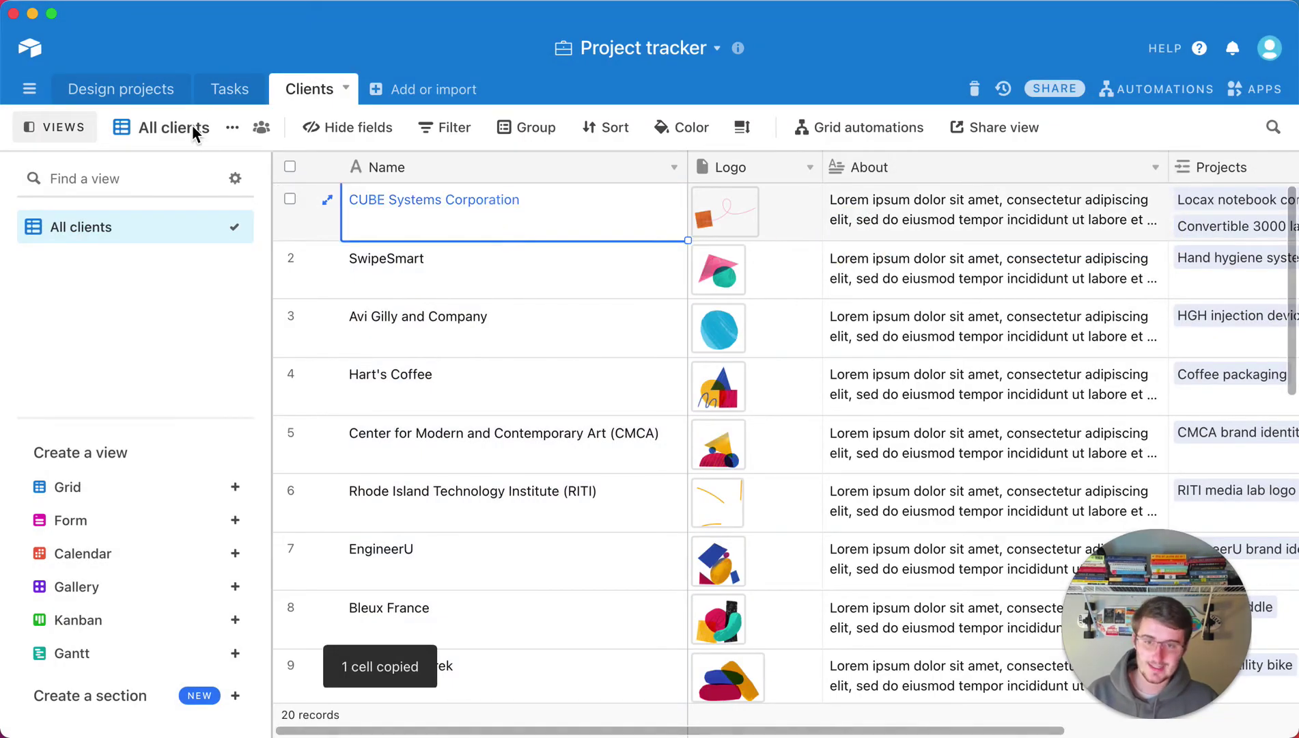
Step: In Design projects, create a grid view named CUBE Systems Corporation
{"action": "left_click", "coordinate": [101, 94]}
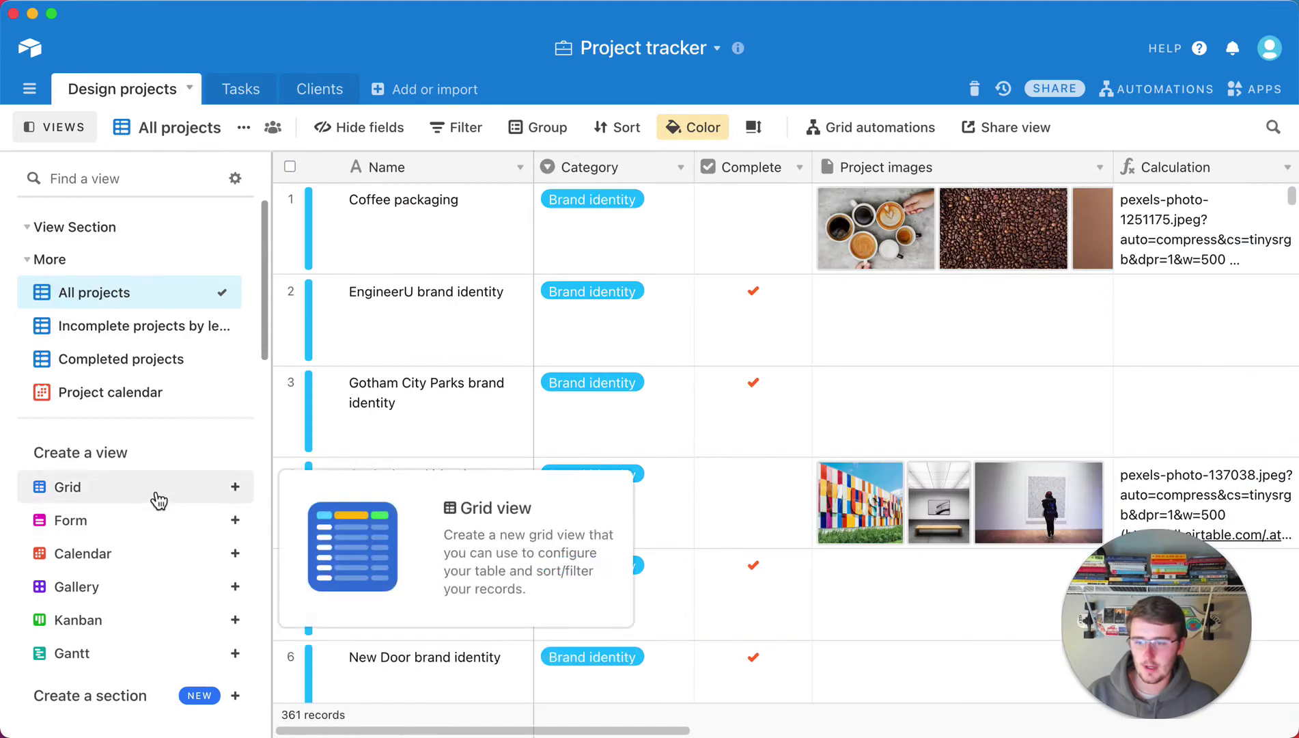
{"action": "left_click", "coordinate": [153, 488]}
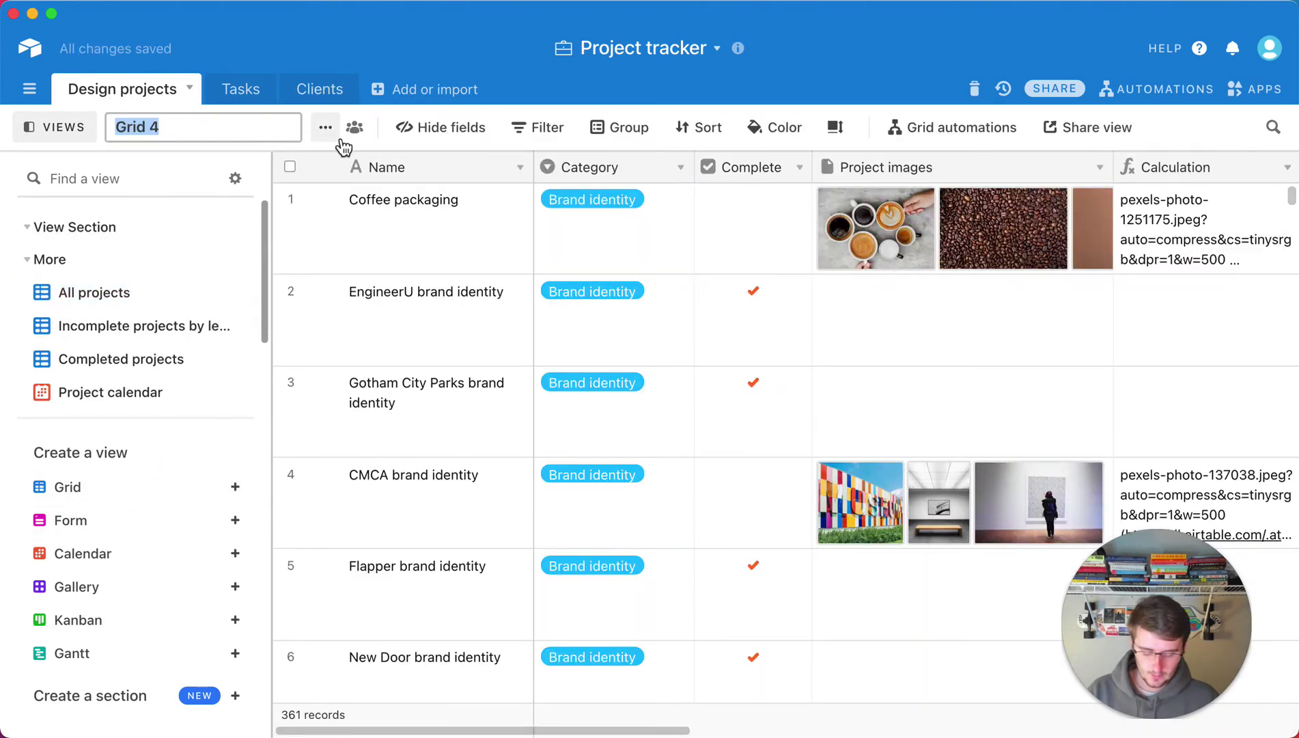
{"action": "key", "text": "super+v"}
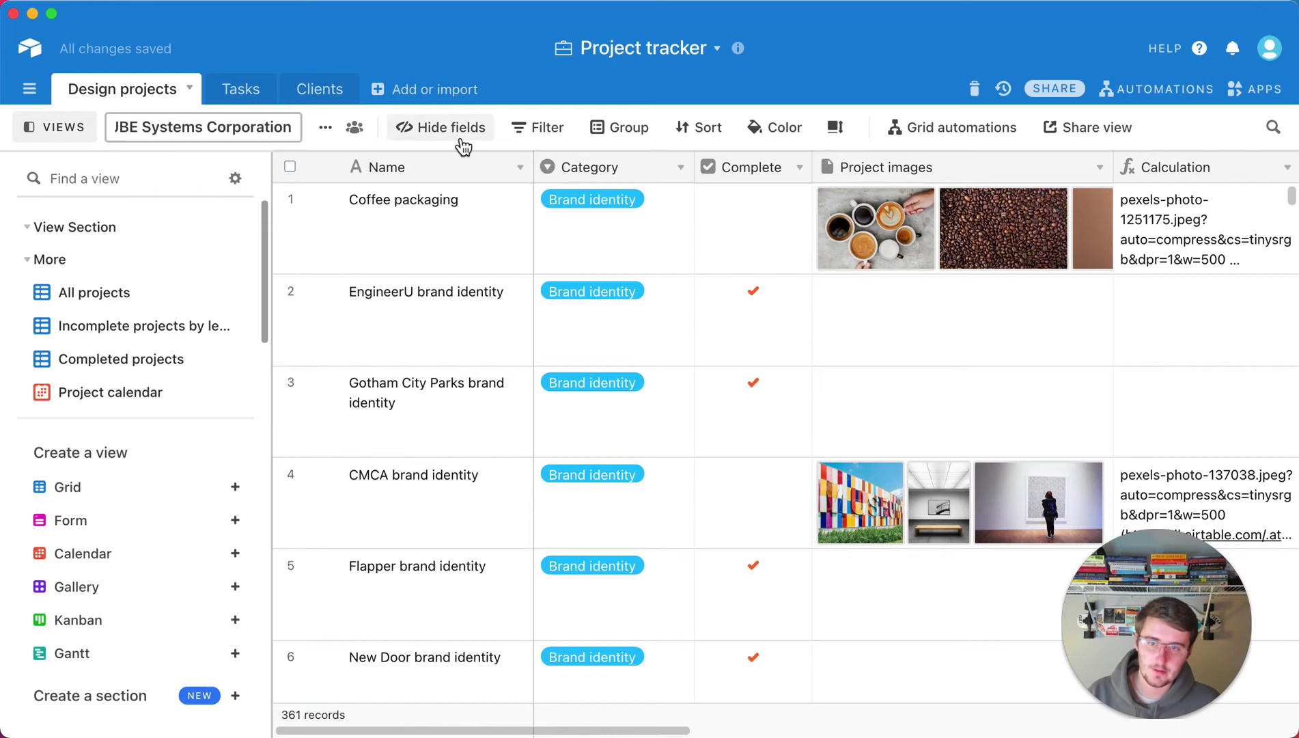
{"action": "key", "text": "Return"}
Step: Filter the view to Client contains CUBE Systems Corporation, leaving 3 records
{"action": "left_click", "coordinate": [588, 142]}
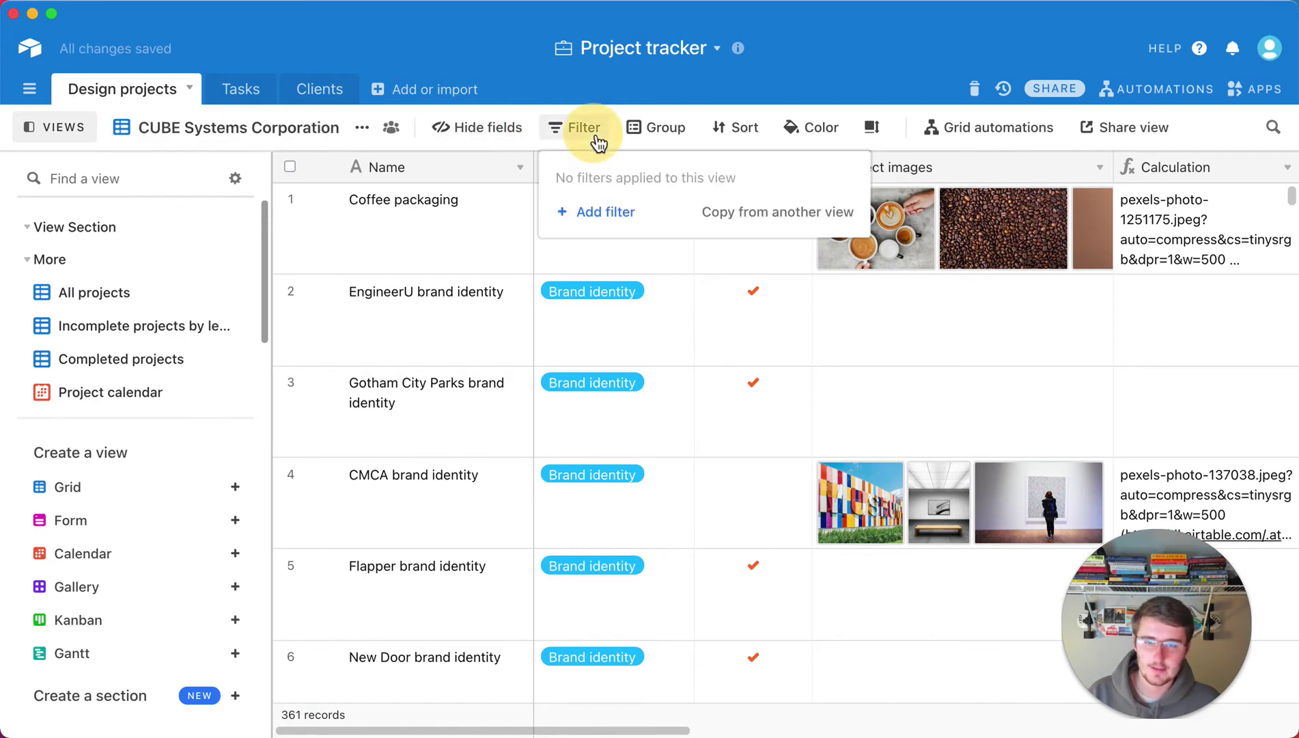
{"action": "left_click", "coordinate": [616, 212]}
{"action": "left_click", "coordinate": [692, 179]}
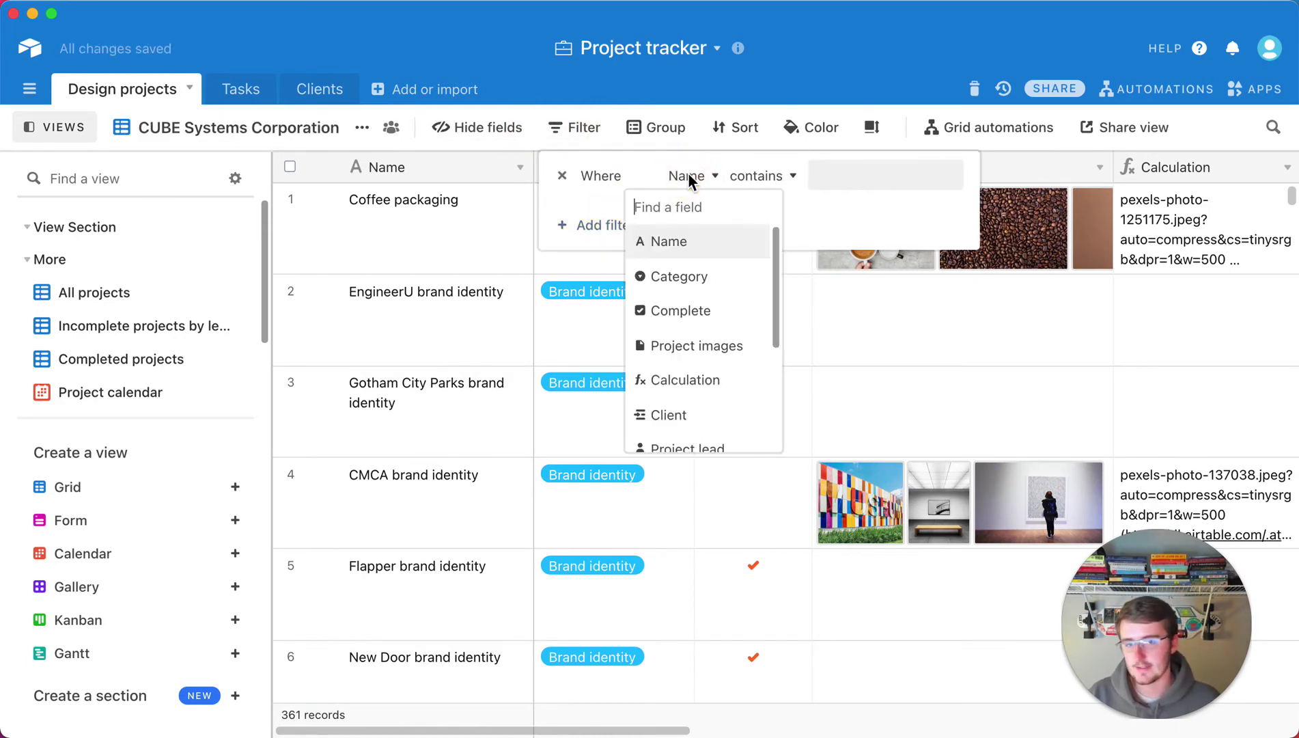
{"action": "left_click", "coordinate": [691, 417]}
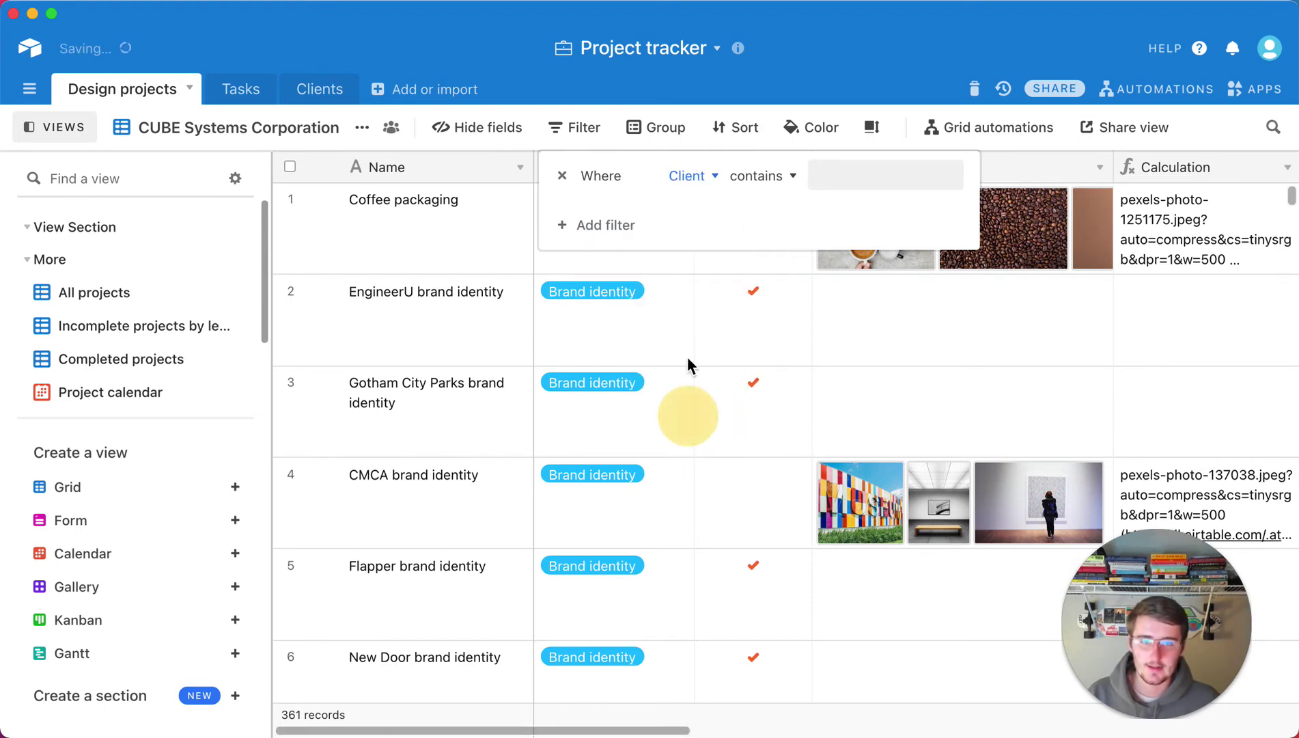
{"action": "left_click", "coordinate": [818, 172]}
{"action": "key", "text": "super+v"}
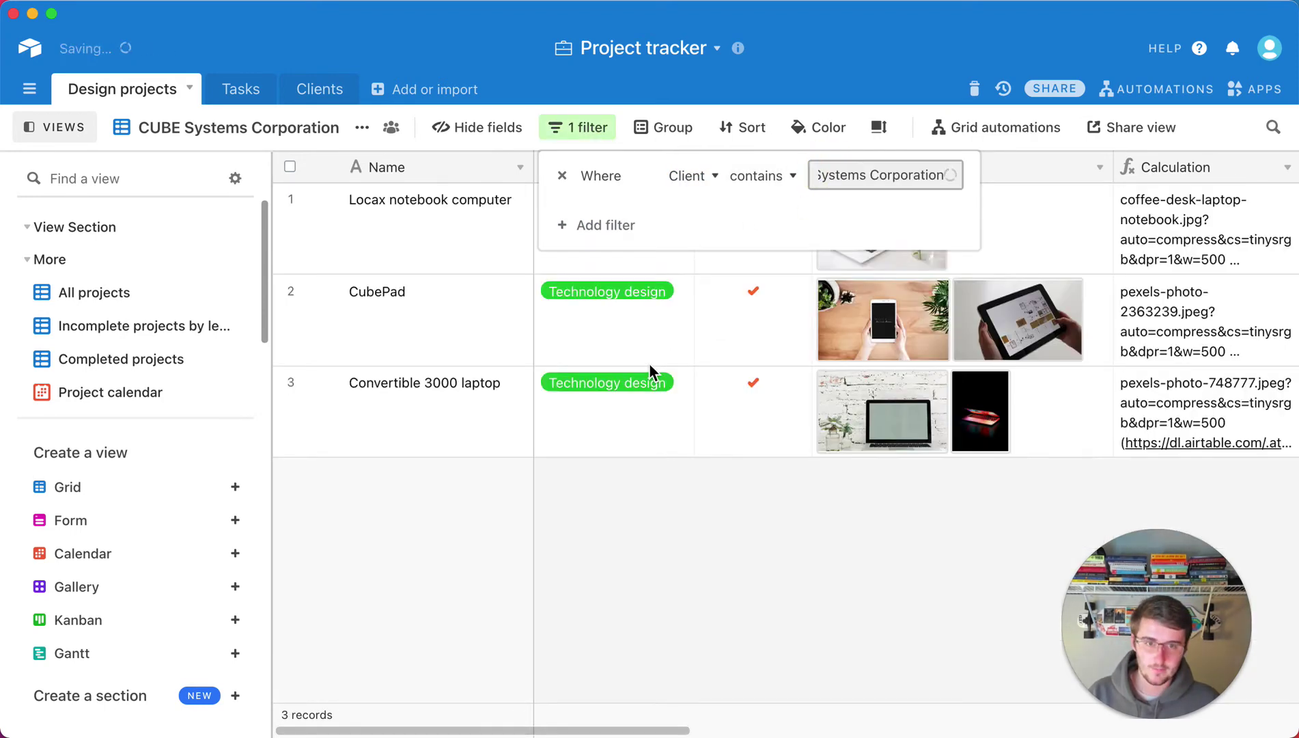
{"action": "left_click", "coordinate": [592, 631]}
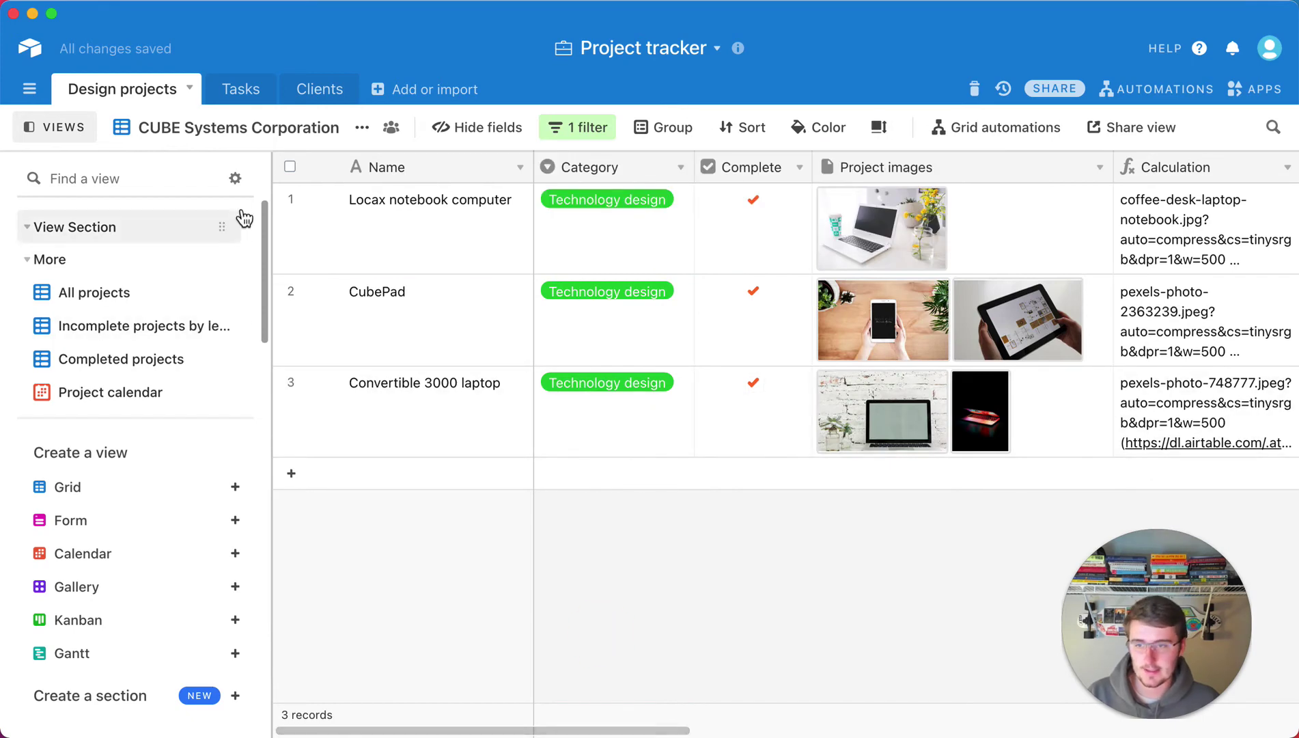
{"action": "left_click", "coordinate": [103, 228]}
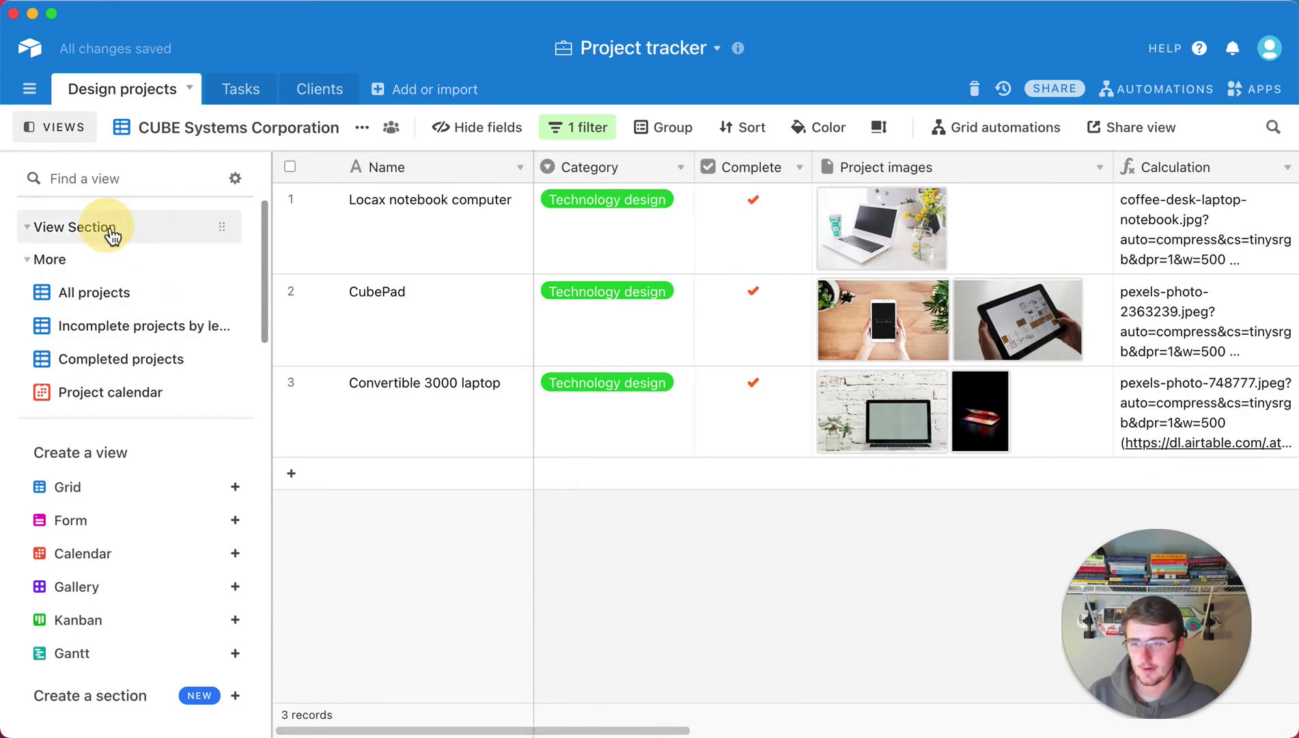
Step: Rename the View Section to Client Views and drag the CUBE Systems Corporation view into it
{"action": "double_click", "coordinate": [101, 228]}
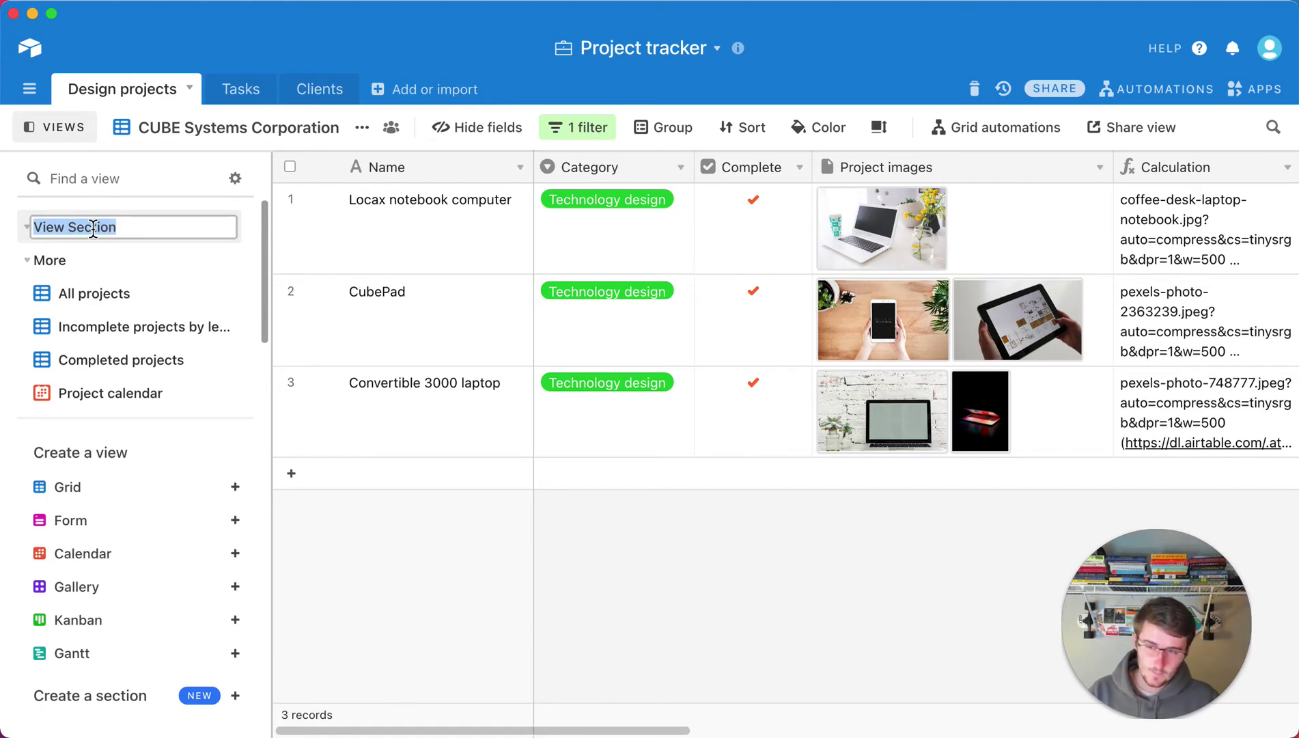
{"action": "type", "text": "Cli"}
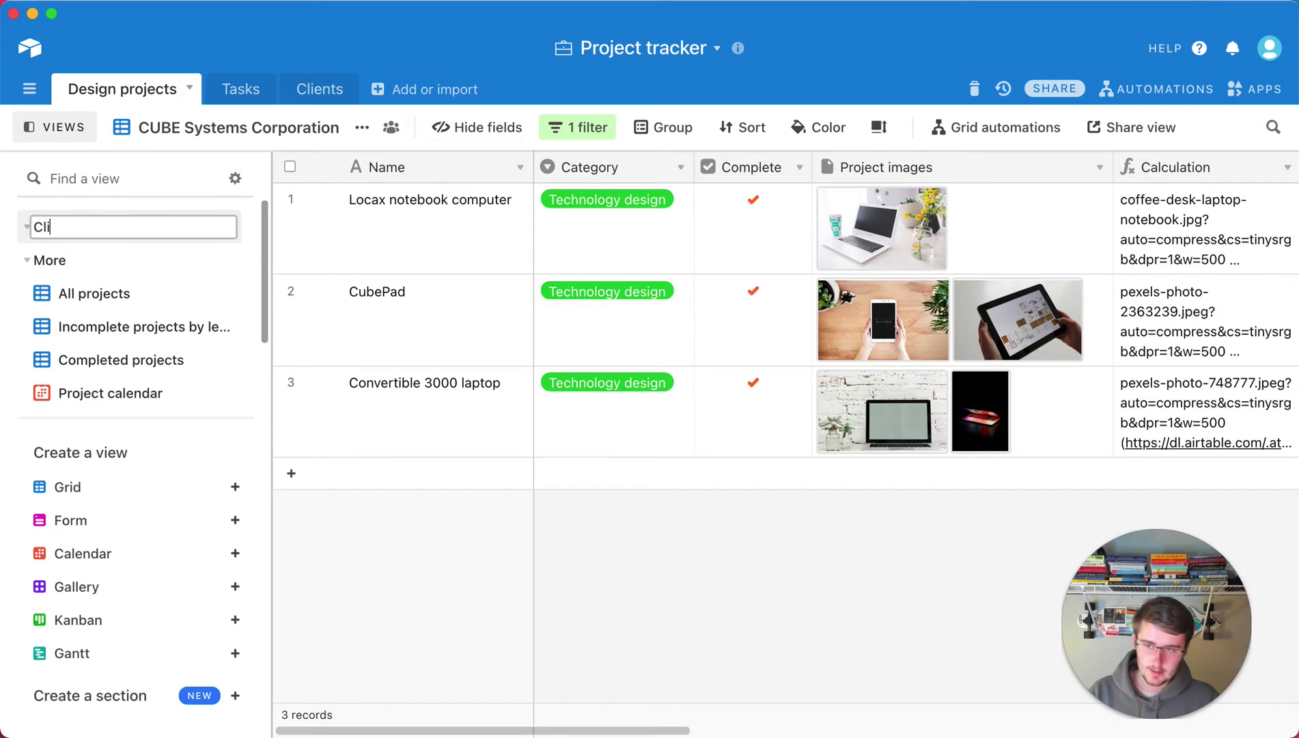
{"action": "type", "text": "ent Views"}
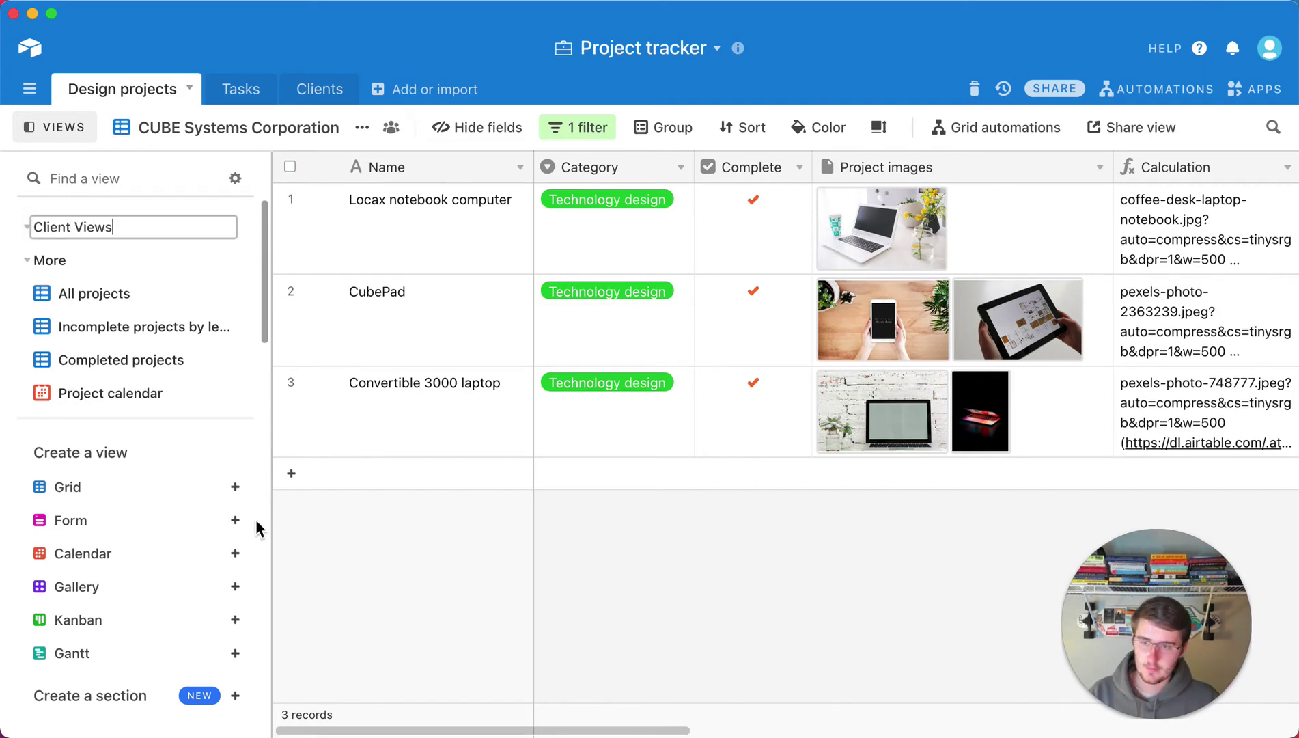
{"action": "left_click", "coordinate": [426, 620]}
{"action": "scroll", "coordinate": [251, 417], "scroll_direction": "down", "scroll_amount": 2}
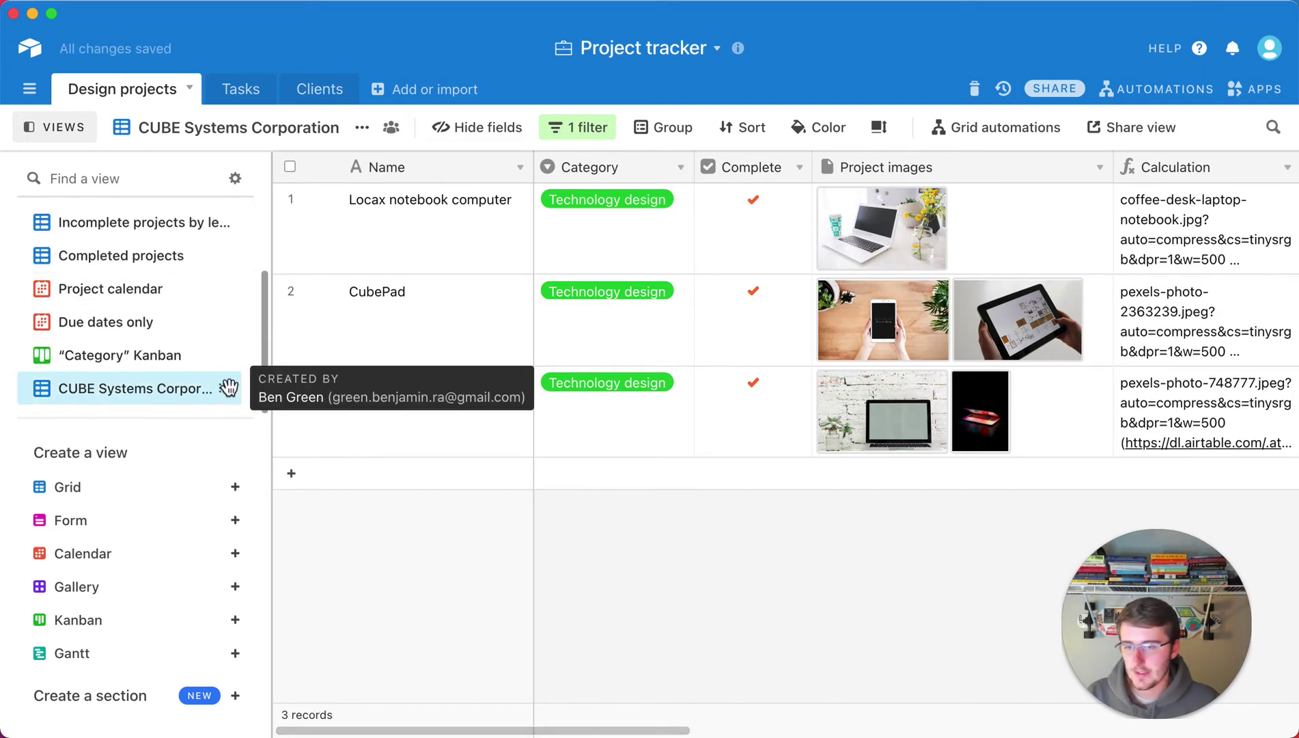
{"action": "left_click_drag", "start_coordinate": [229, 386], "coordinate": [223, 251]}
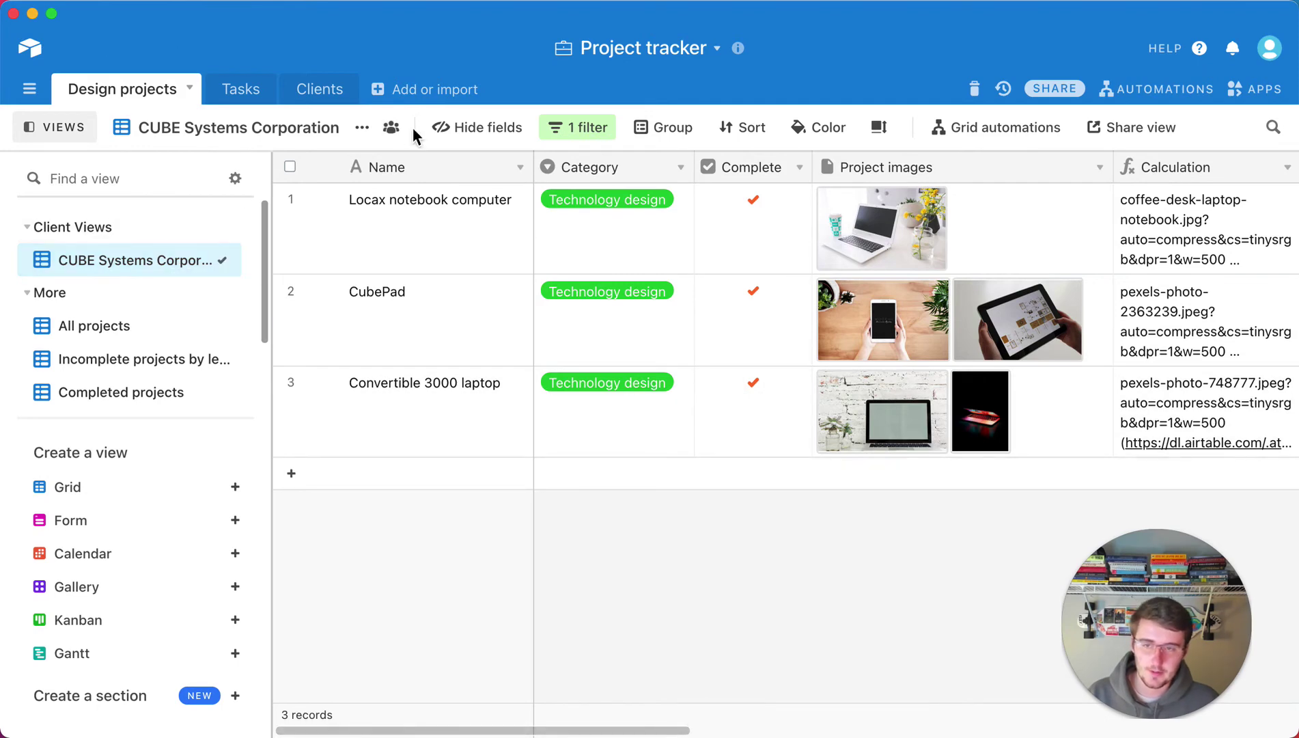
{"action": "left_click", "coordinate": [362, 127]}
Step: Duplicate the CUBE Systems Corporation view and copy the SwipeSmart name from Clients
{"action": "left_click", "coordinate": [402, 231]}
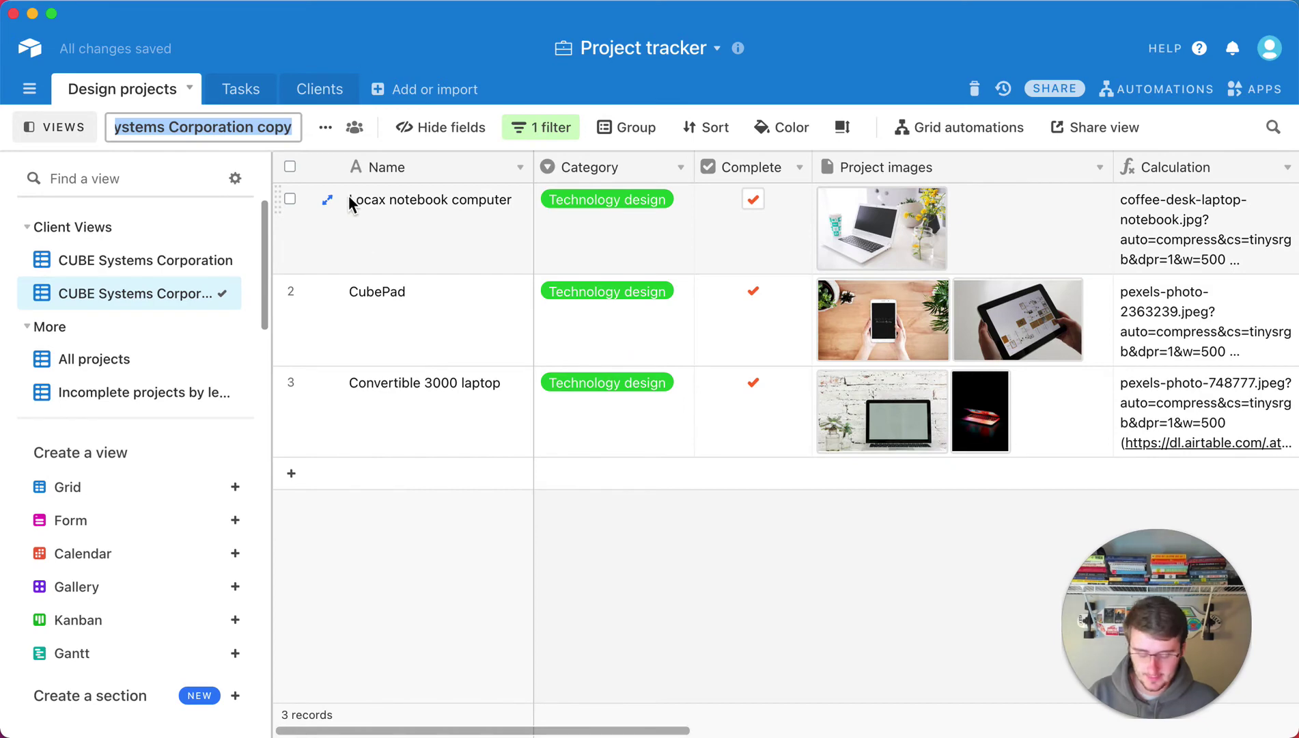
{"action": "left_click", "coordinate": [321, 91]}
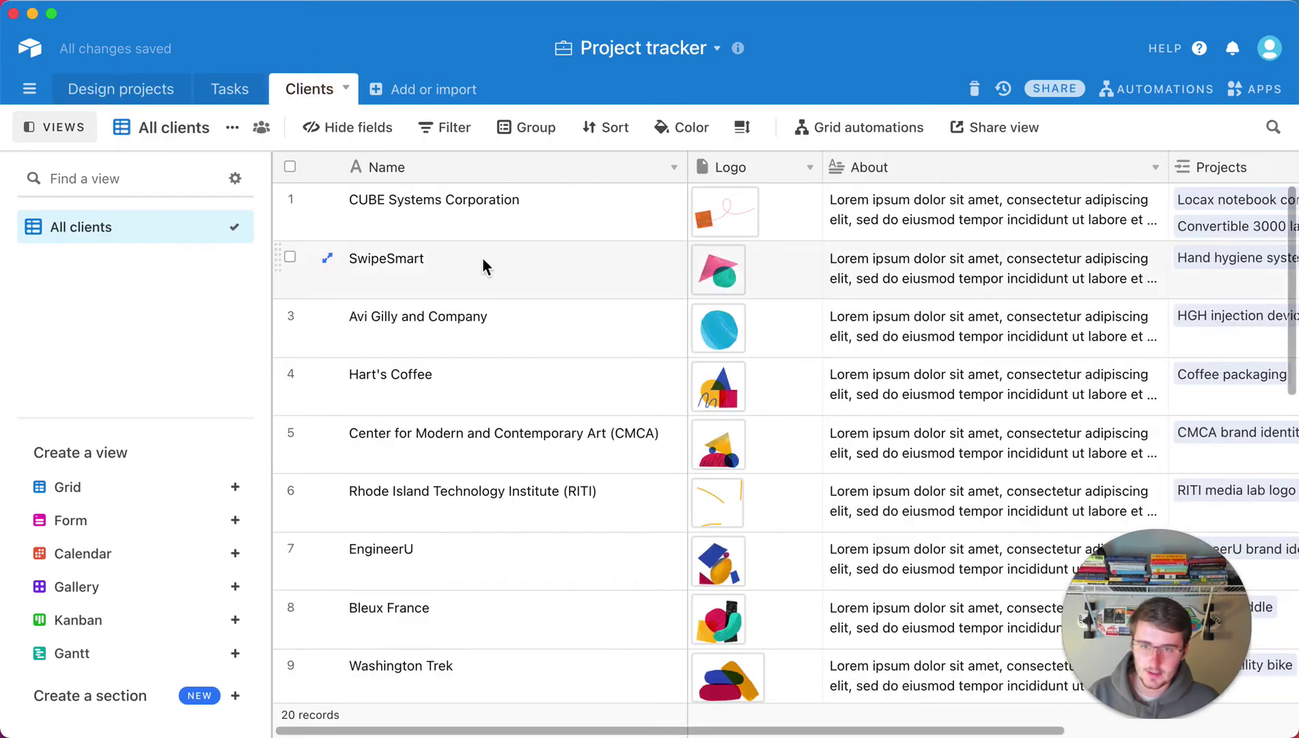
{"action": "left_click", "coordinate": [482, 256]}
{"action": "scroll", "coordinate": [986, 422], "scroll_direction": "down", "scroll_amount": 3}
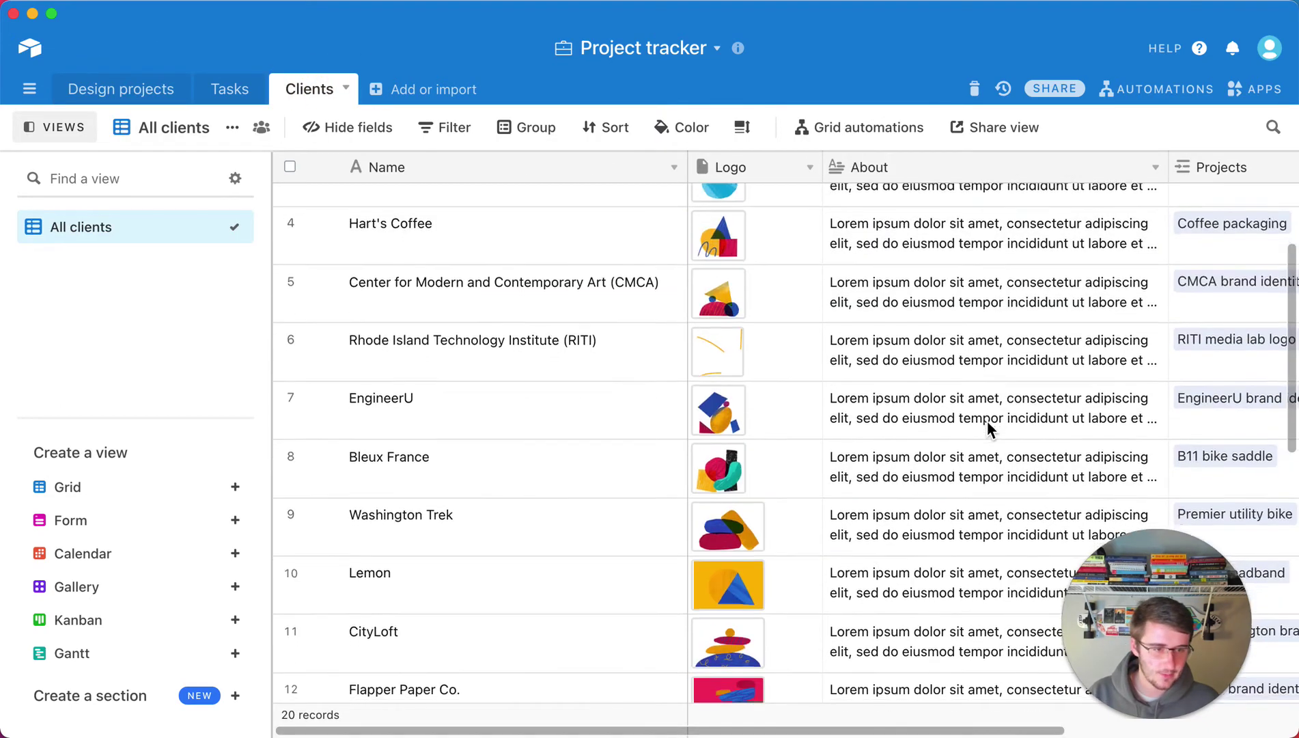
{"action": "scroll", "coordinate": [987, 422], "scroll_direction": "down", "scroll_amount": 5}
{"action": "scroll", "coordinate": [767, 309], "scroll_direction": "up", "scroll_amount": 10}
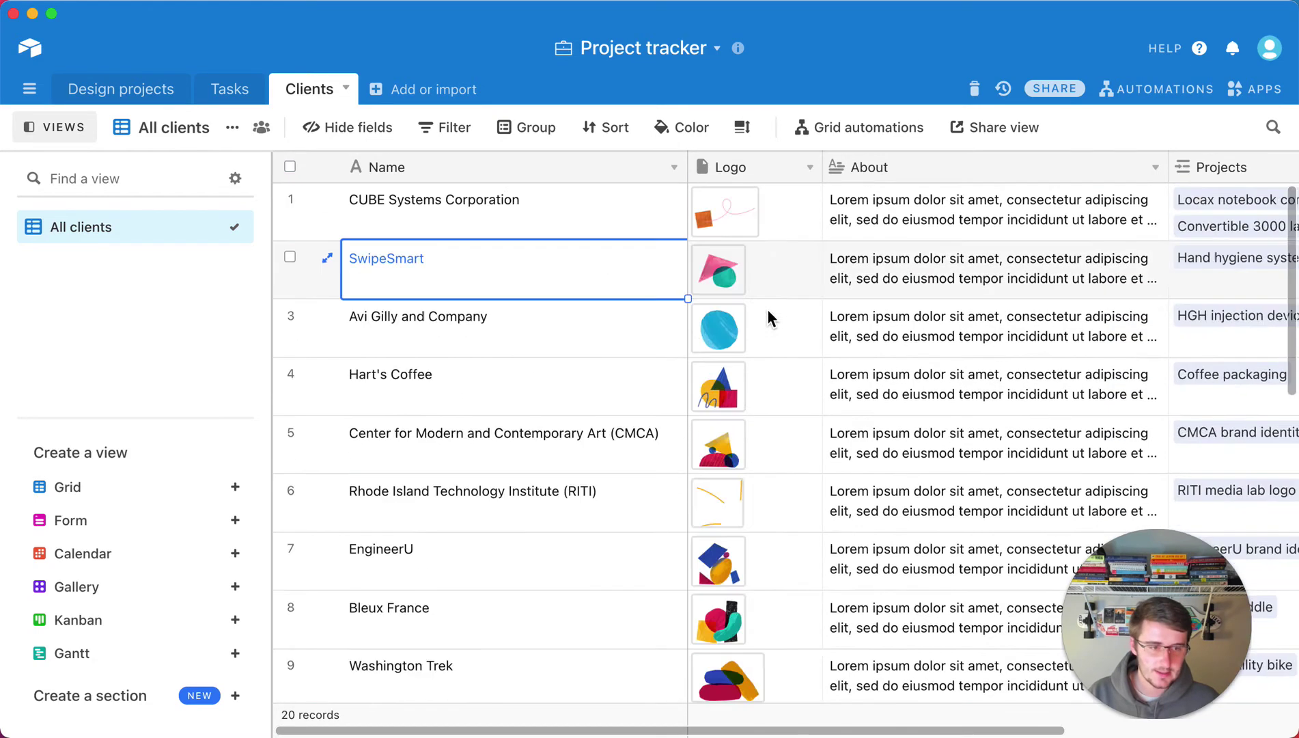
{"action": "key", "text": "cmd+c"}
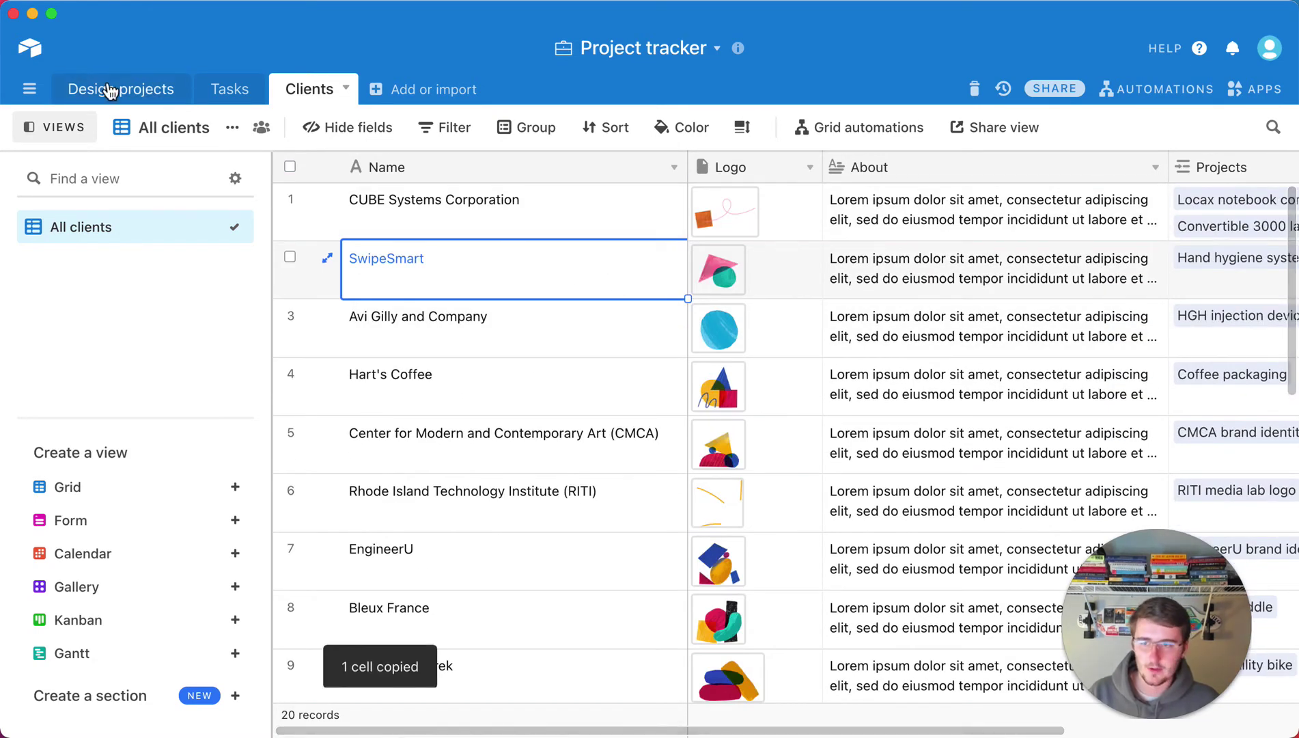
Step: Rename the duplicate to SwipeSmart and set its Client filter to SwipeSmart, showing Hand hygiene system
{"action": "left_click", "coordinate": [107, 89]}
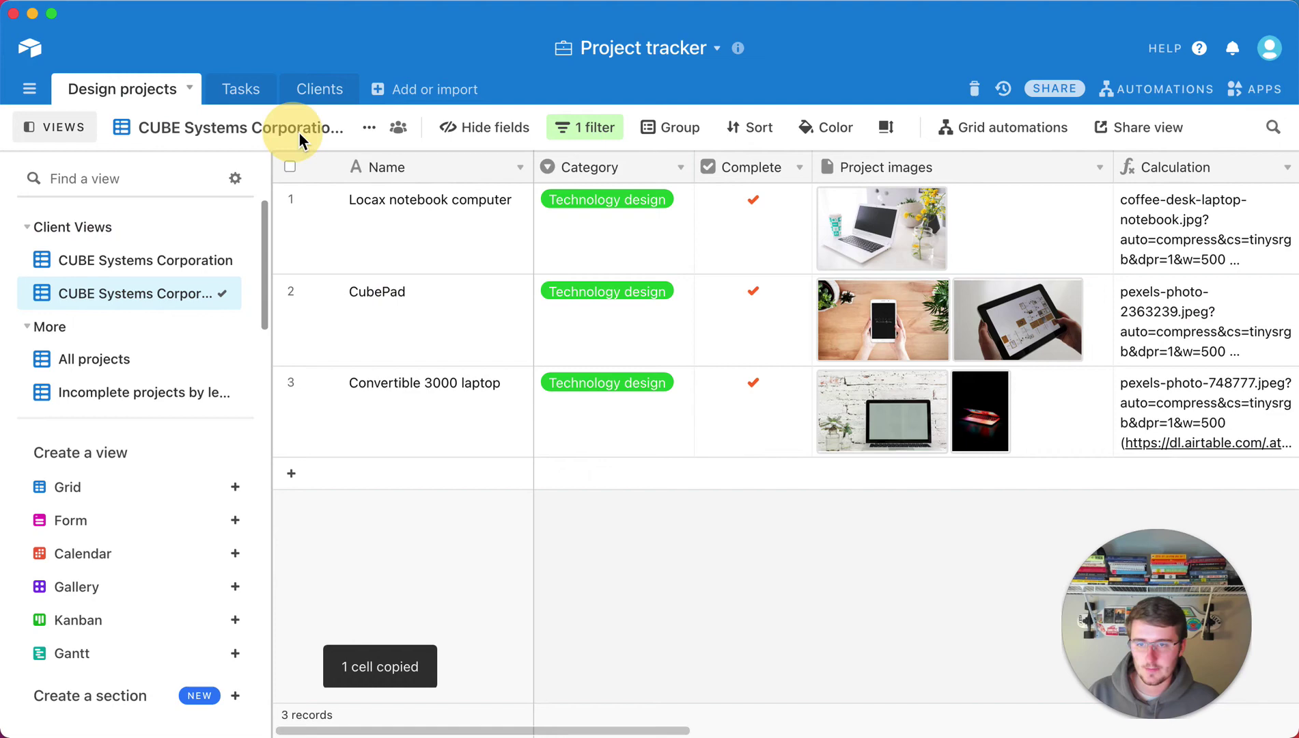
{"action": "left_click", "coordinate": [364, 128]}
{"action": "left_click", "coordinate": [382, 165]}
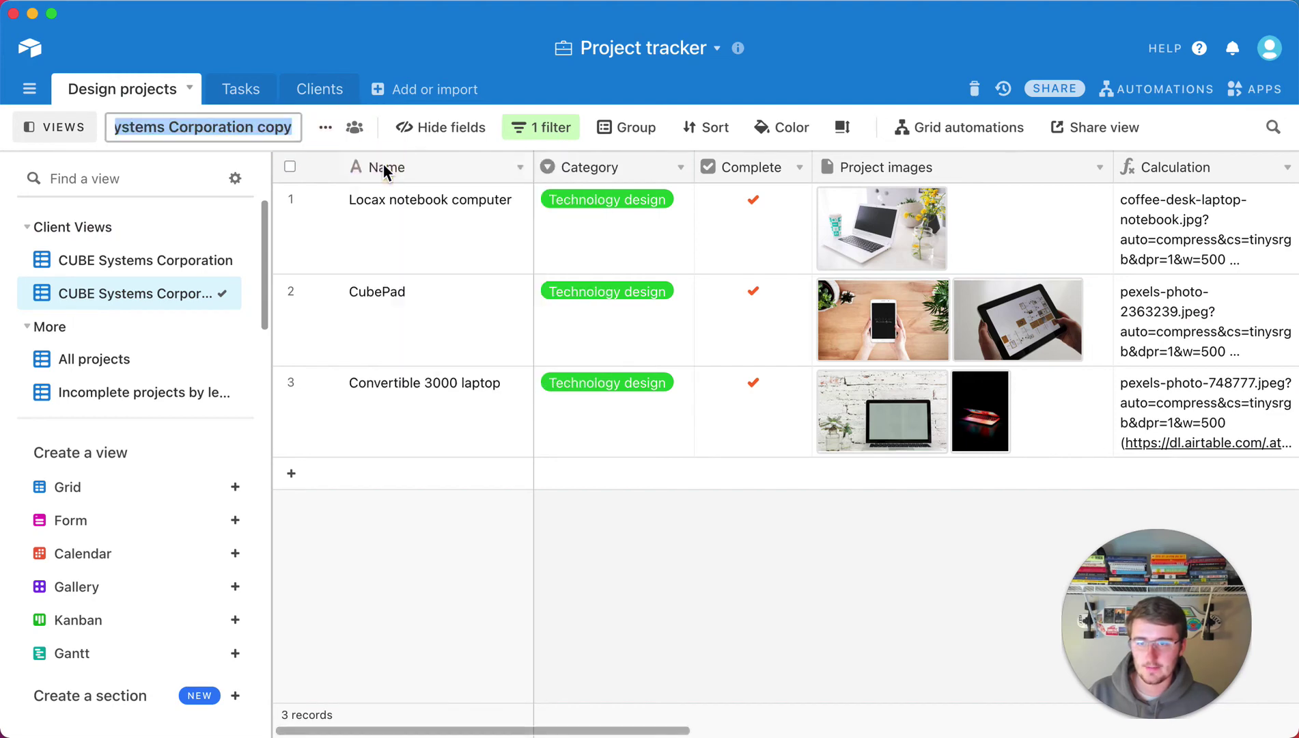
{"action": "key", "text": "cmd+v"}
{"action": "key", "text": "Return"}
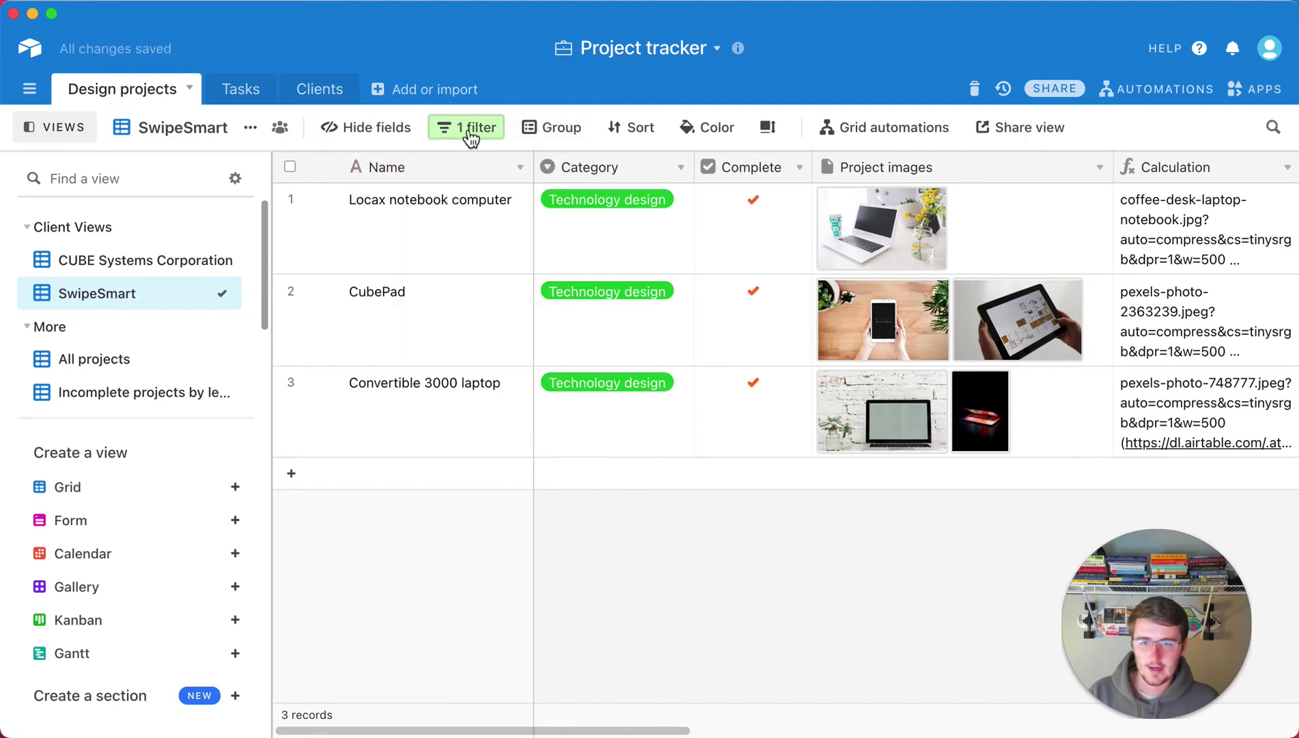
{"action": "left_click", "coordinate": [470, 137]}
{"action": "key", "text": "super+v"}
{"action": "left_click", "coordinate": [504, 519]}
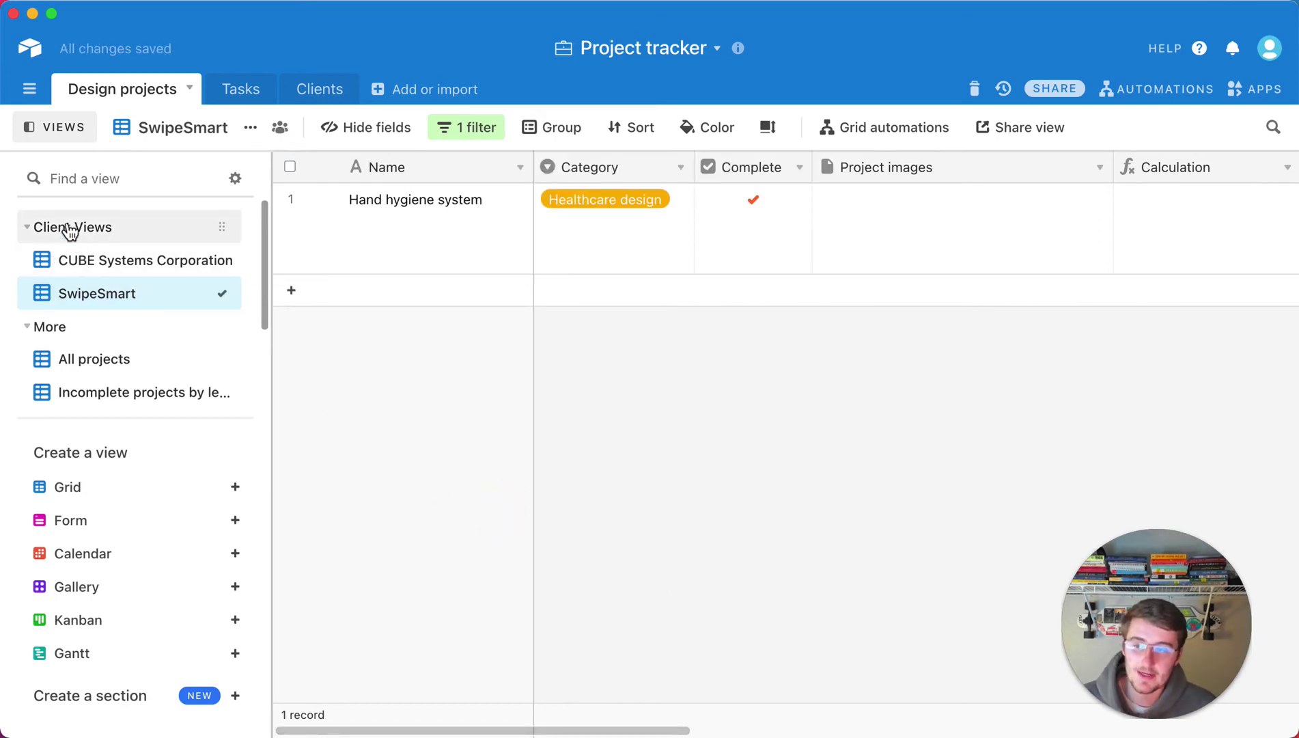
Step: Collapse Client Views and More, and show the All projects view with 361 records
{"action": "left_click", "coordinate": [27, 228]}
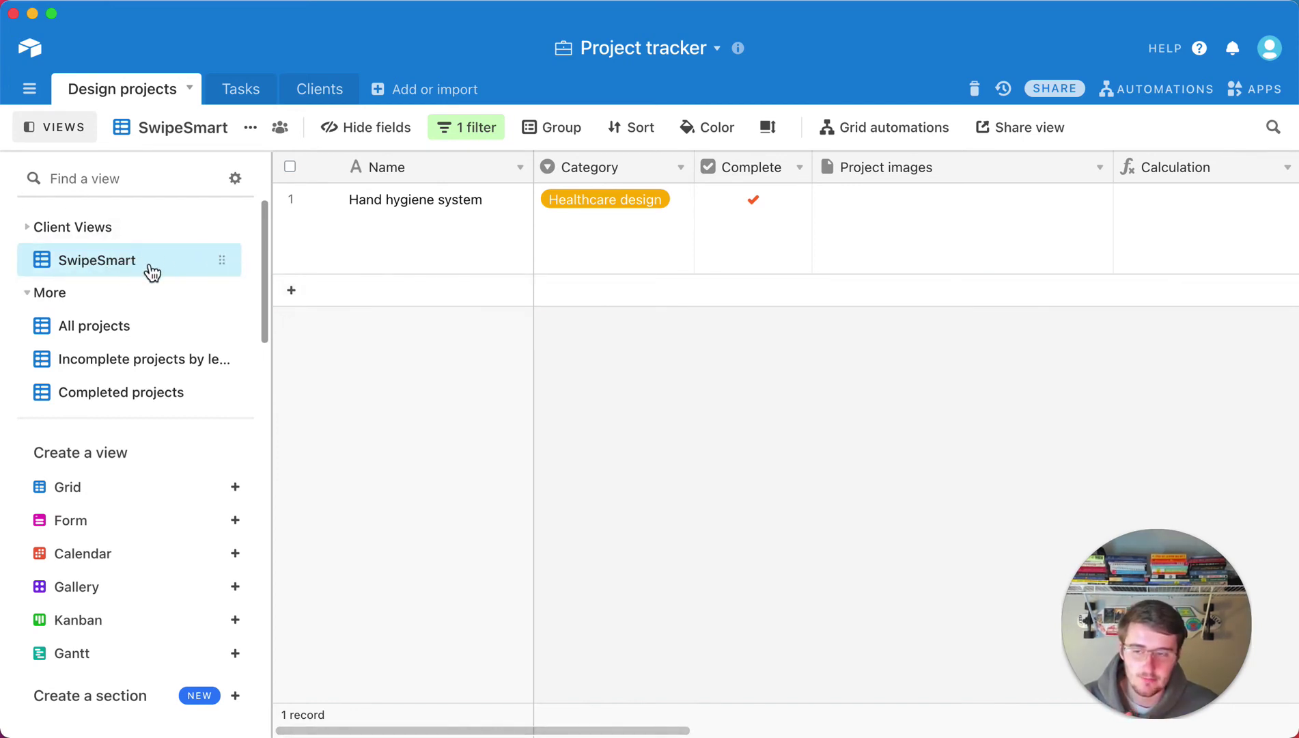
{"action": "left_click", "coordinate": [132, 337]}
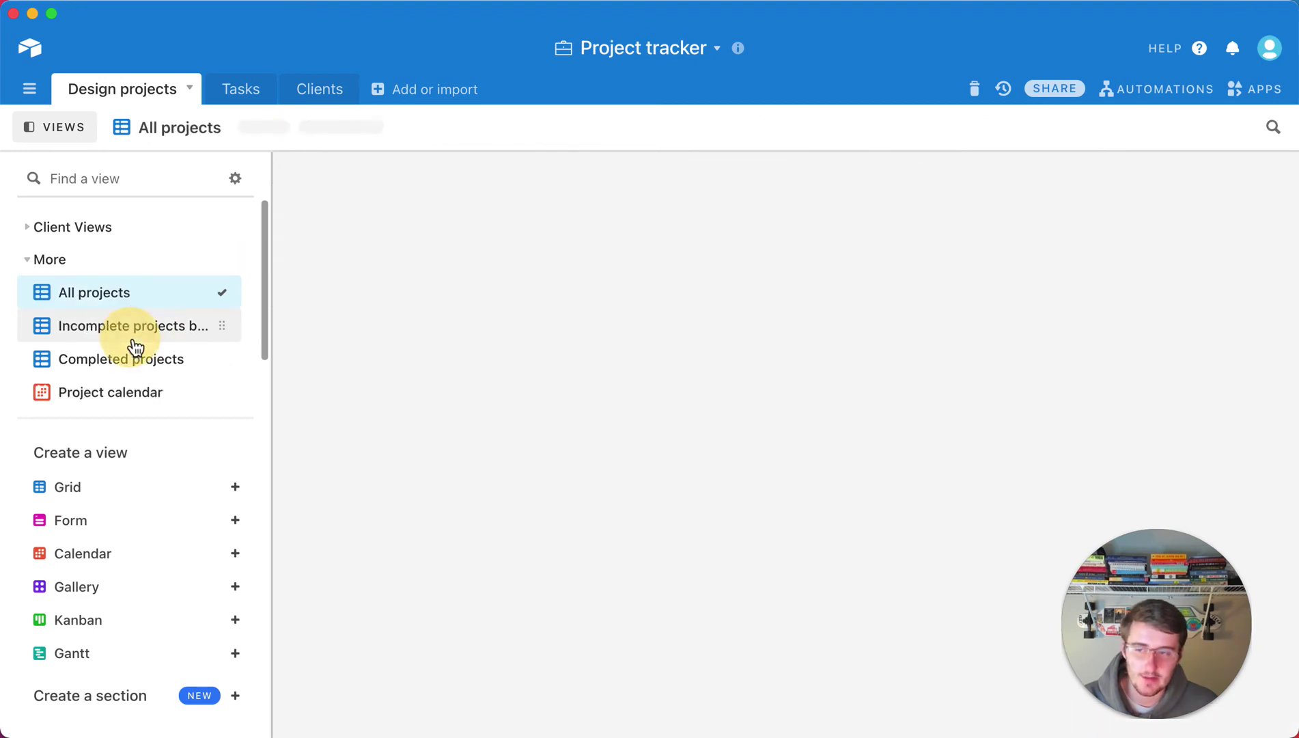
{"action": "left_click", "coordinate": [50, 261]}
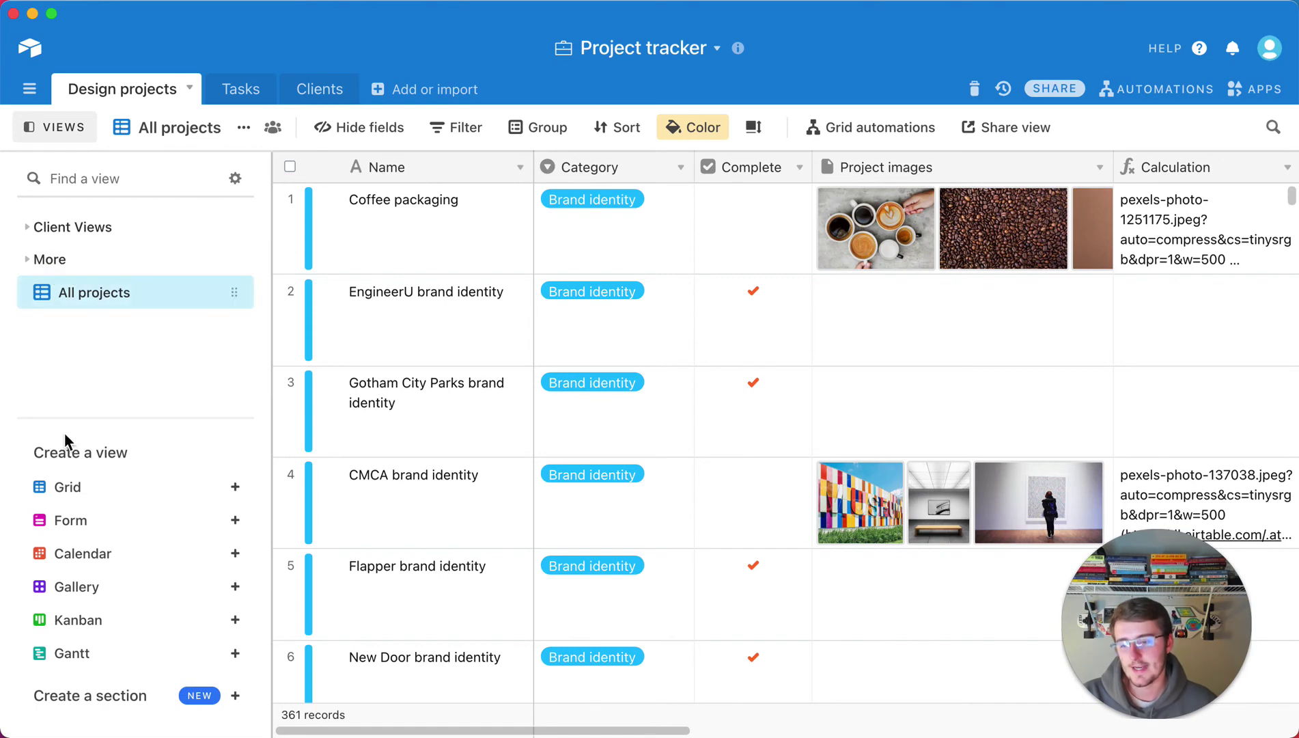
Step: Create a new views section named Internal Team Views between Client Views and More
{"action": "left_click", "coordinate": [169, 700]}
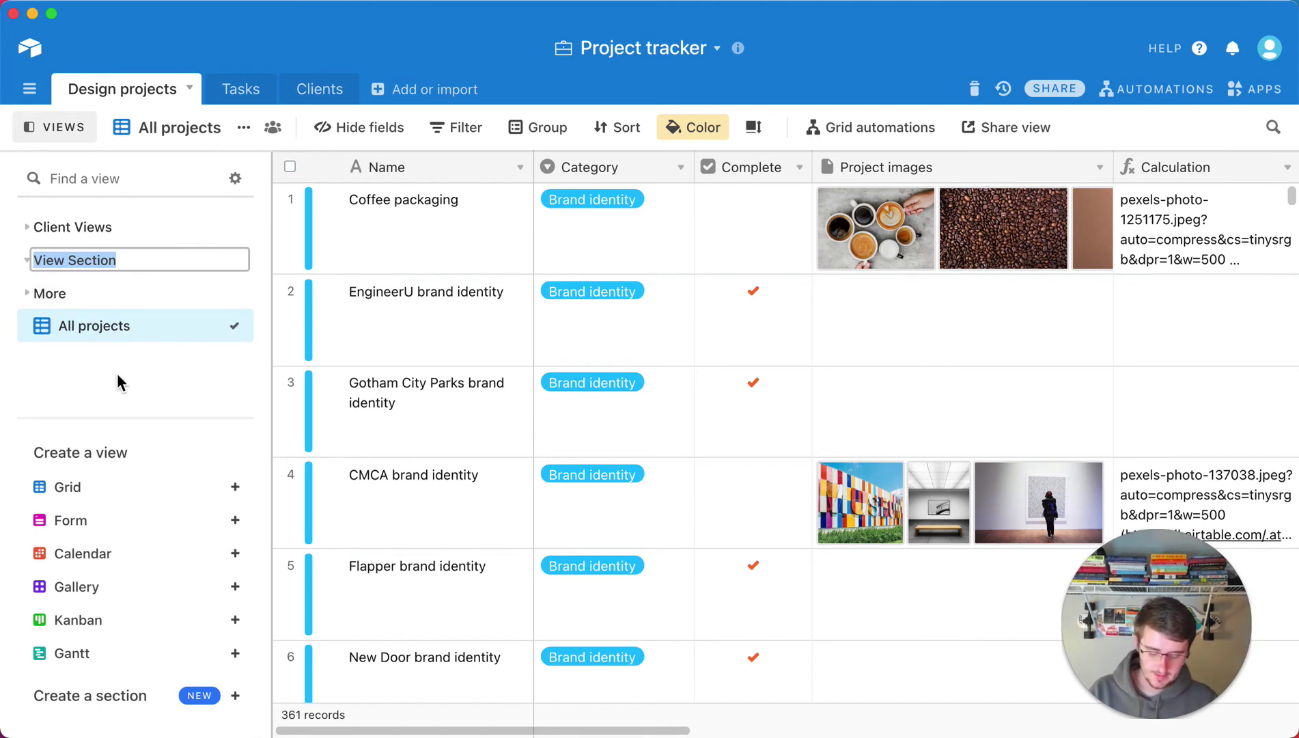
{"action": "type", "text": "Interna"}
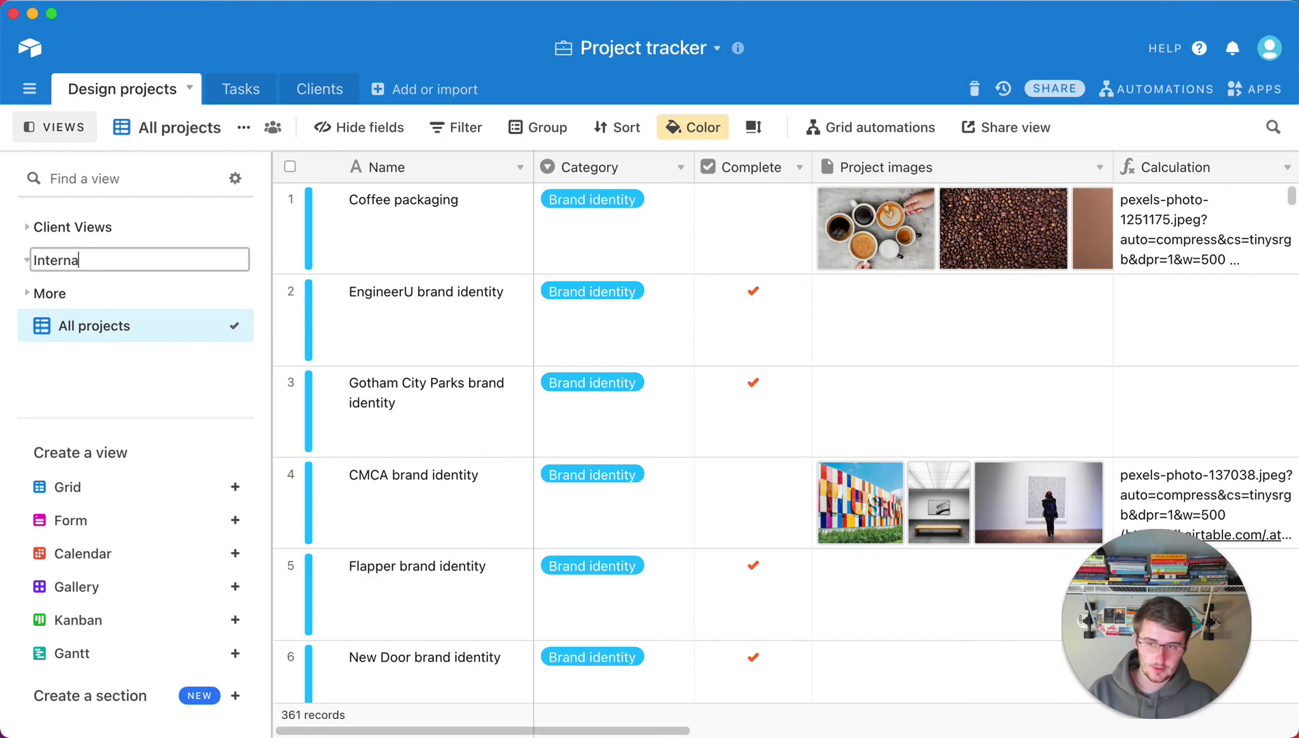
{"action": "type", "text": "l Team Views"}
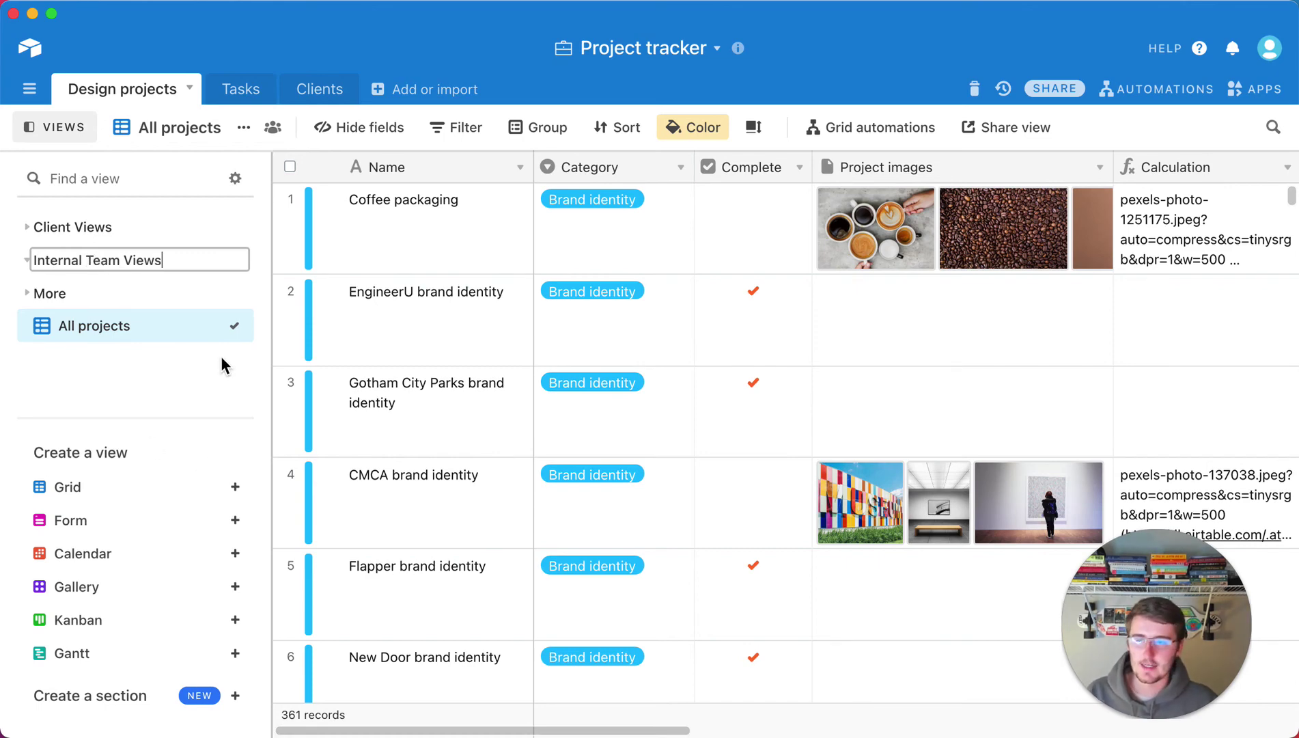
{"action": "left_click", "coordinate": [220, 356]}
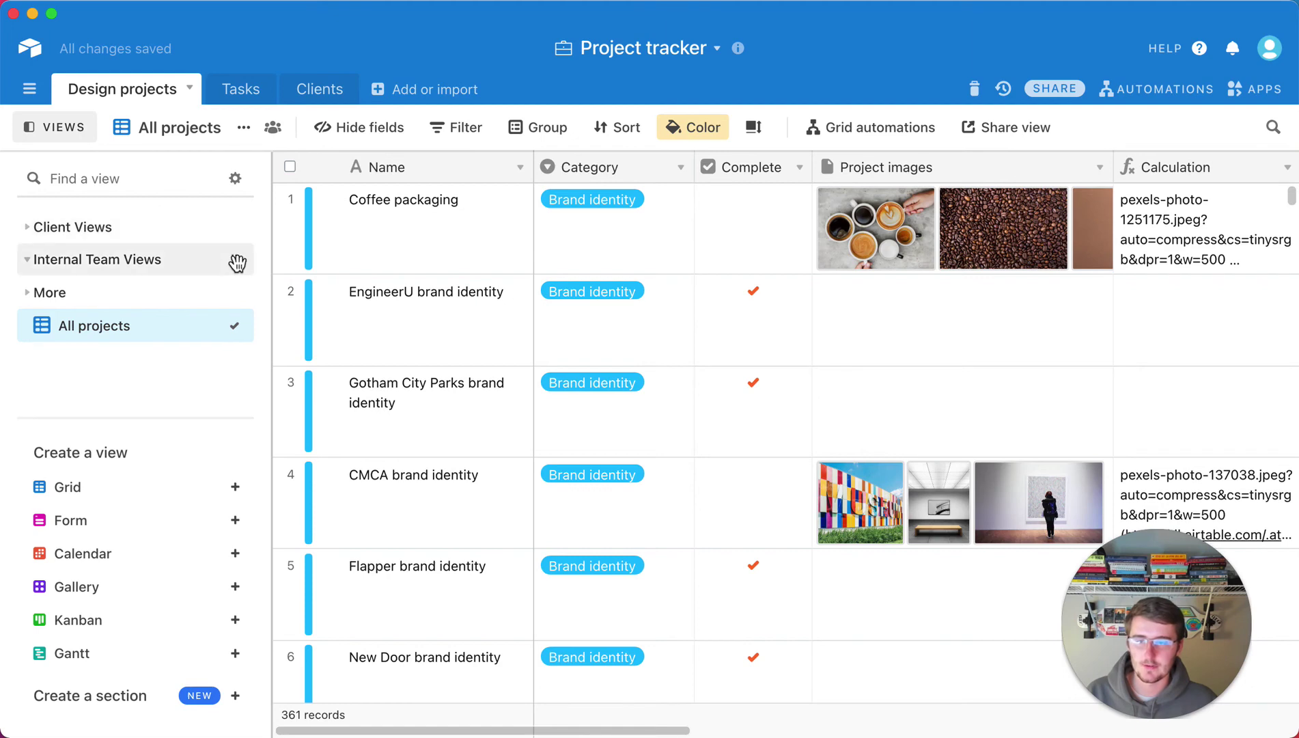
Step: Drag Internal Team Views above Client Views, then glance at Tasks and return to Design projects
{"action": "left_click_drag", "start_coordinate": [237, 259], "coordinate": [245, 208]}
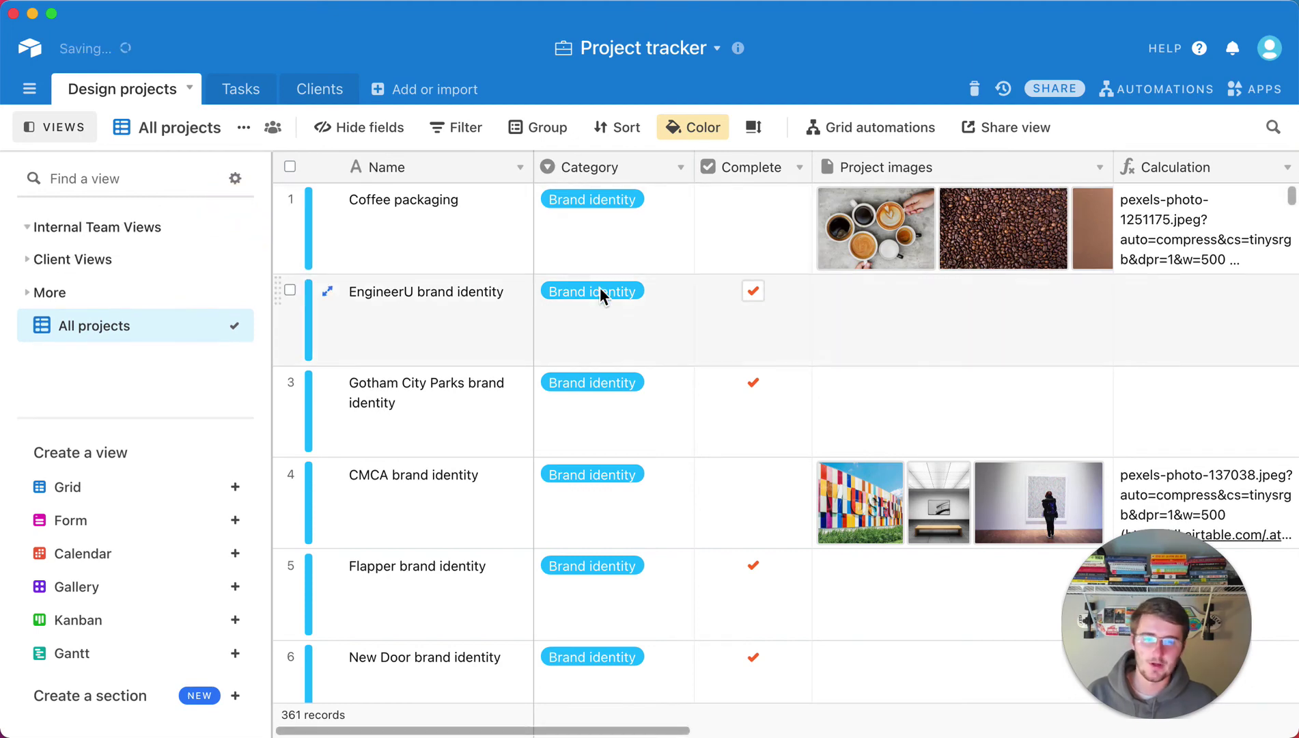
{"action": "left_click_drag", "start_coordinate": [500, 732], "coordinate": [792, 699]}
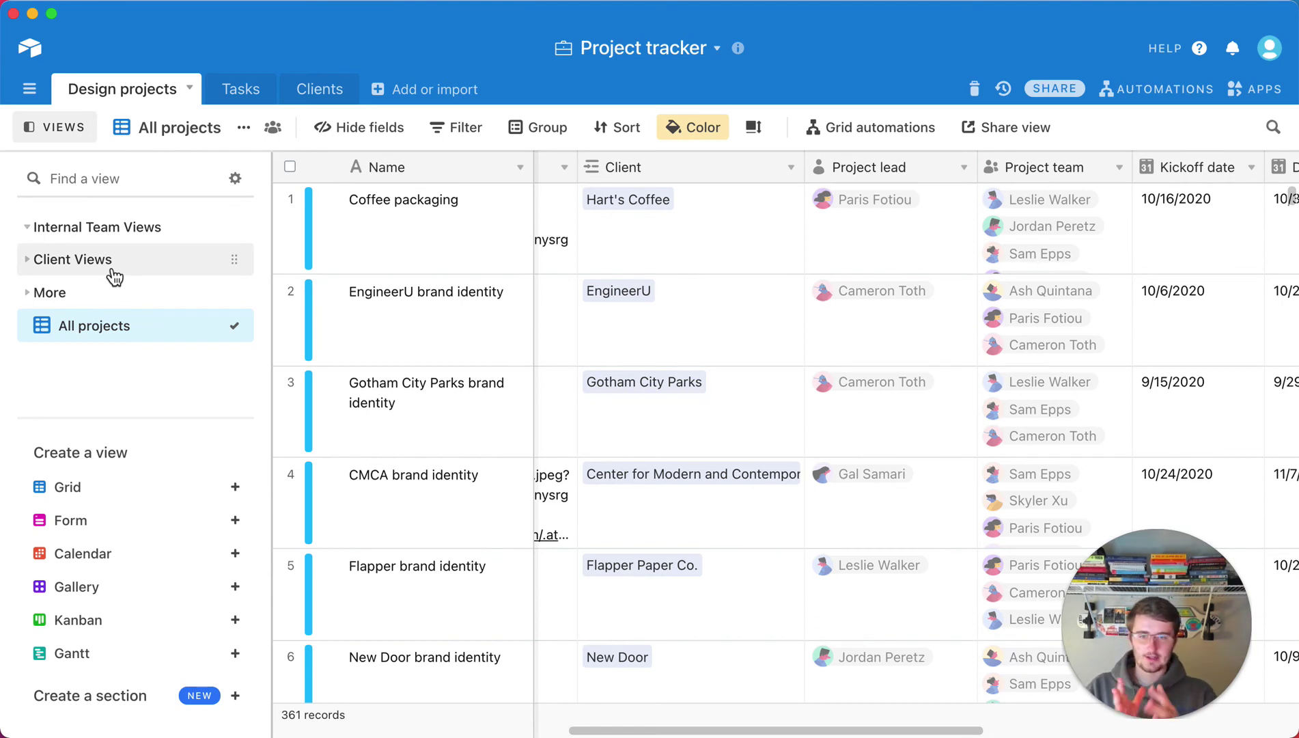
{"action": "left_click", "coordinate": [254, 93]}
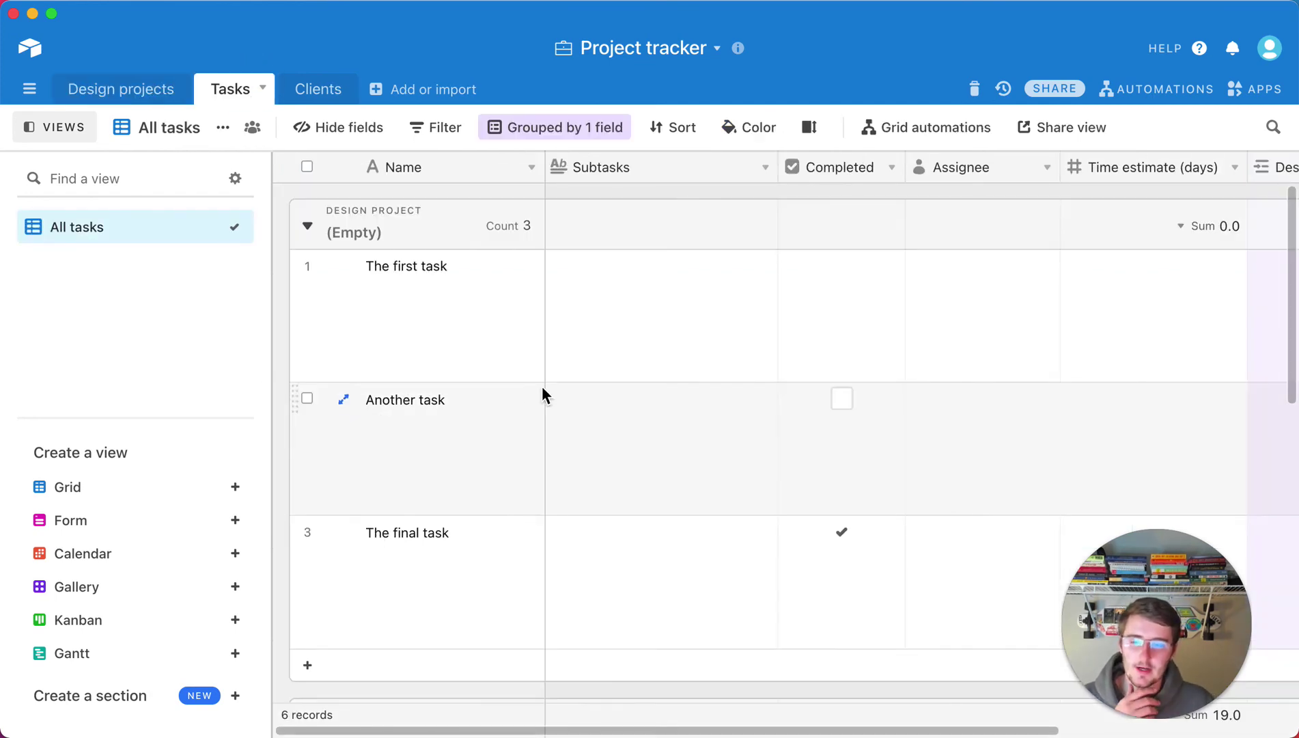
{"action": "scroll", "coordinate": [542, 391], "scroll_direction": "down", "scroll_amount": 9}
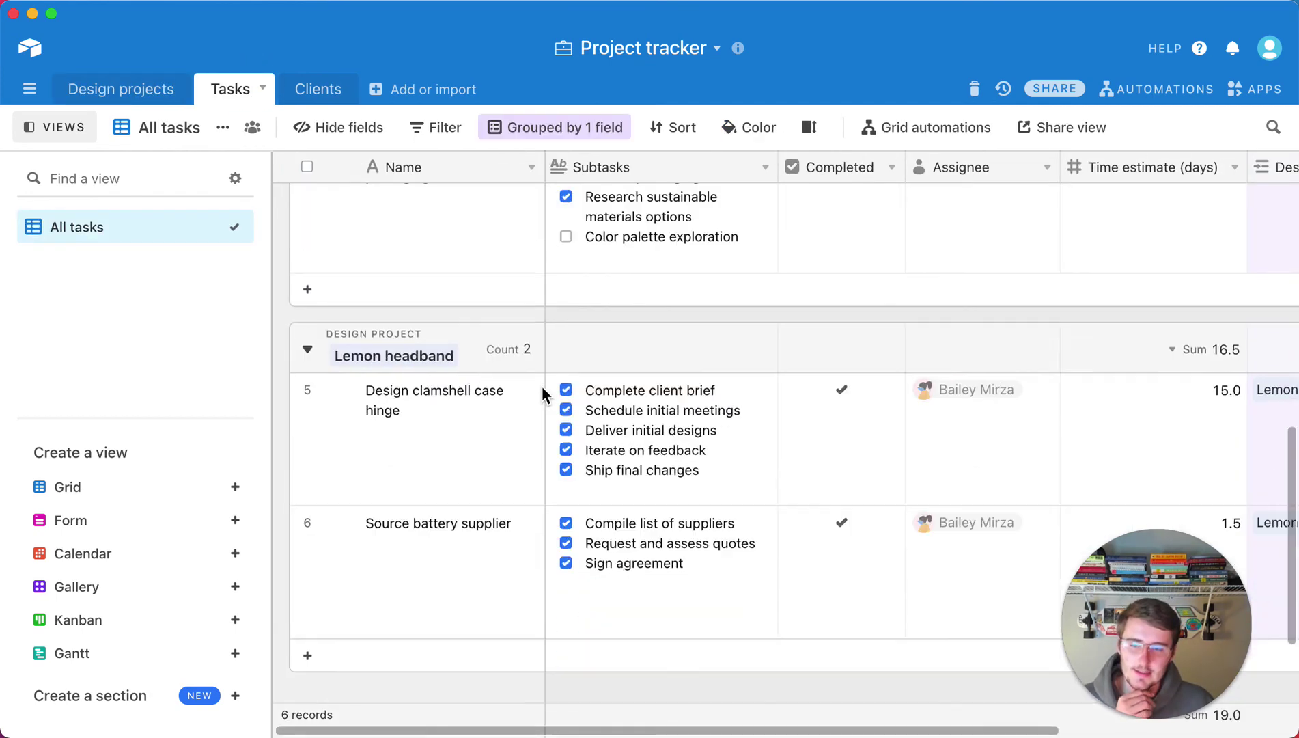
{"action": "left_click", "coordinate": [161, 99]}
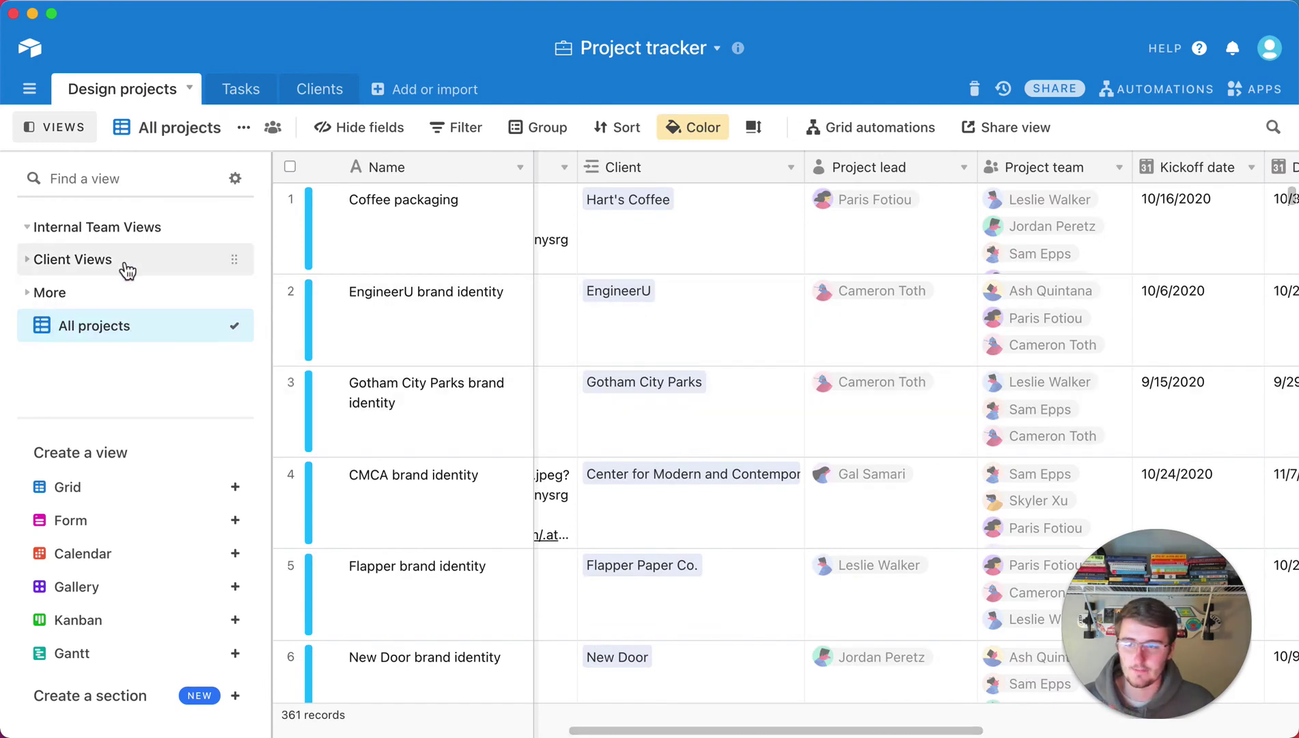
Step: Delete Client Views and expand More to show the CUBE Systems Corporation and SwipeSmart views
{"action": "right_click", "coordinate": [128, 264]}
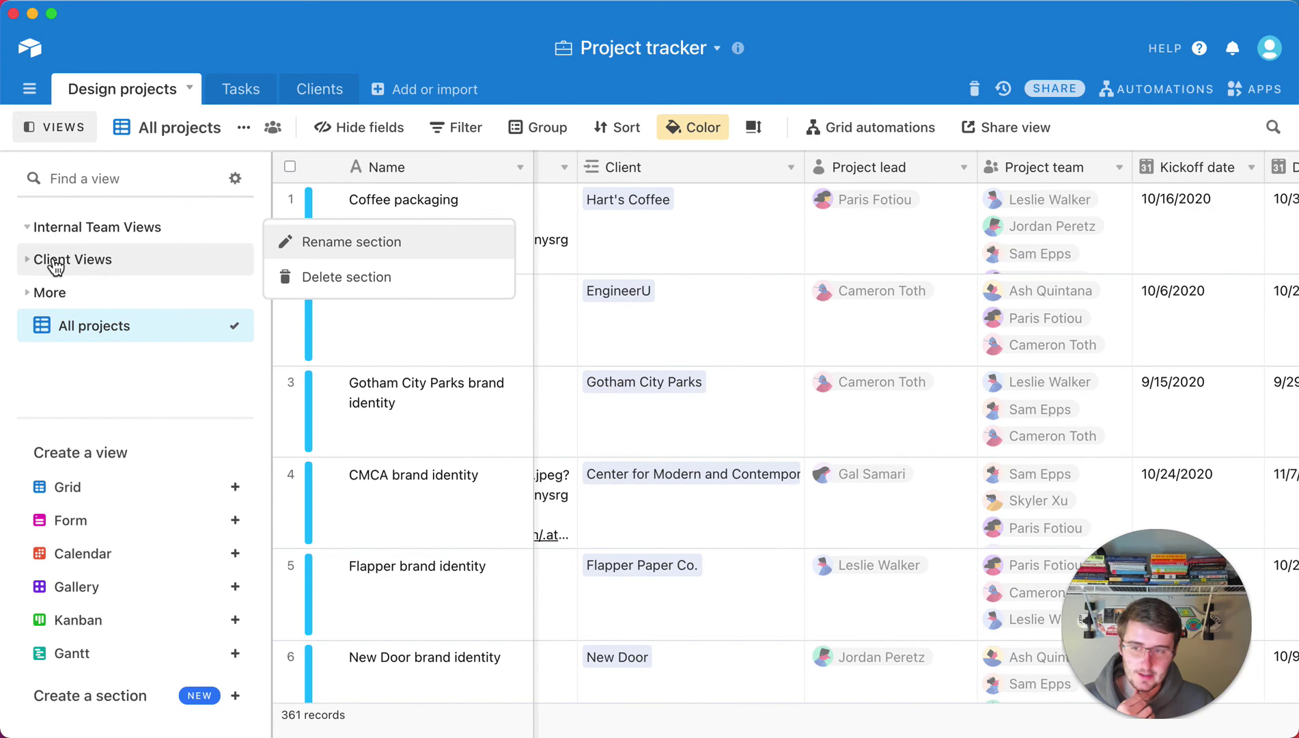
{"action": "left_click", "coordinate": [348, 280]}
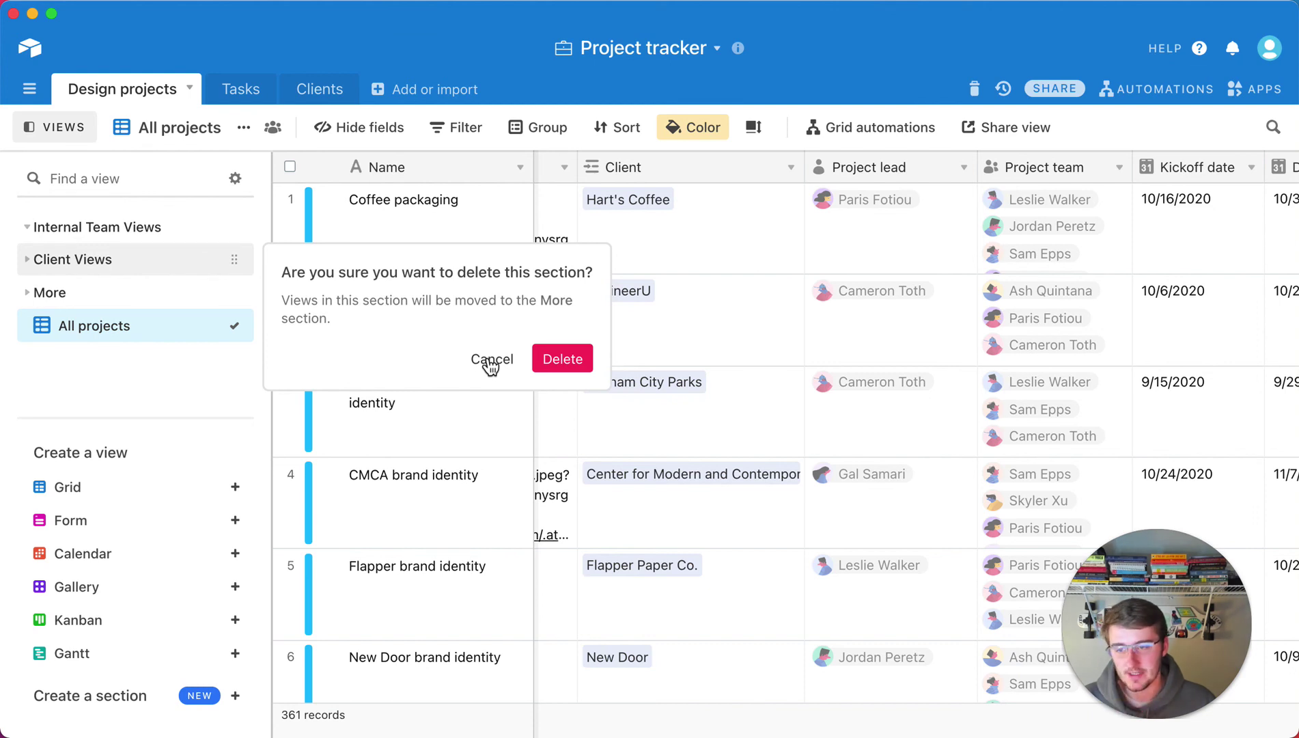
{"action": "left_click", "coordinate": [550, 358]}
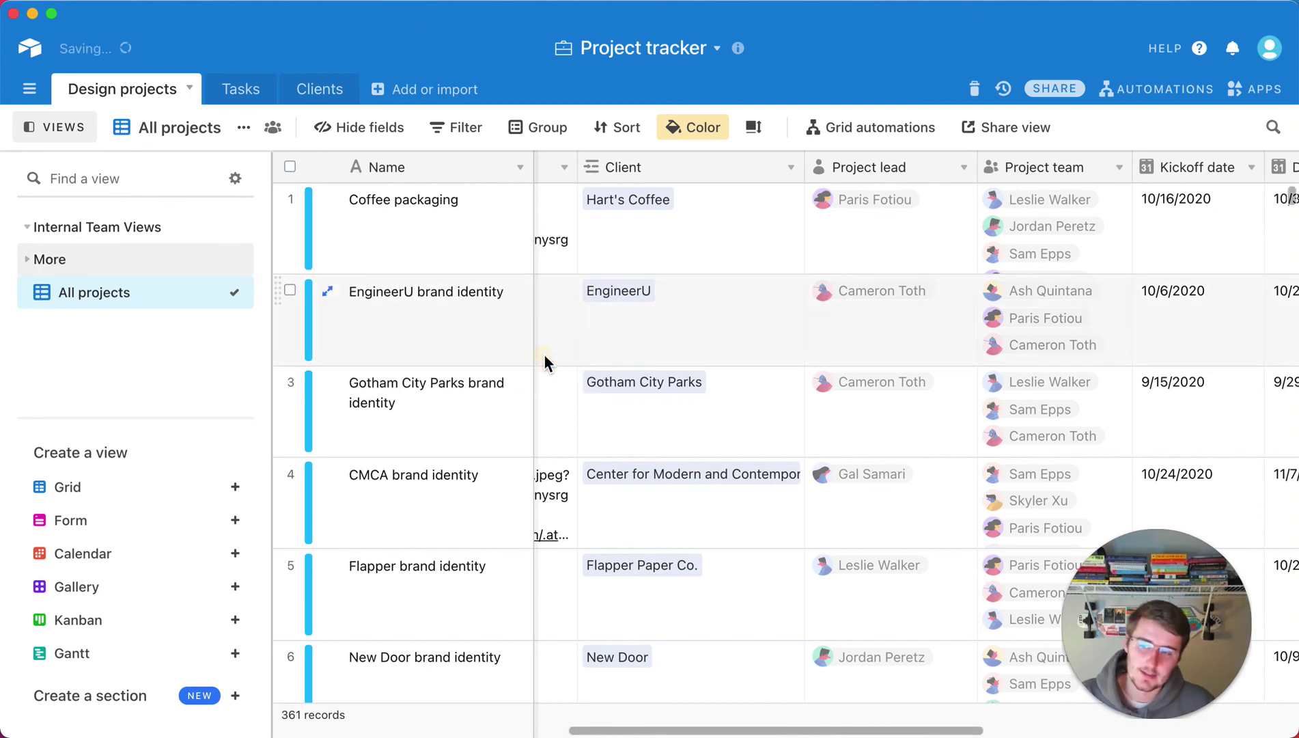
{"action": "left_click", "coordinate": [83, 264]}
{"action": "scroll", "coordinate": [189, 341], "scroll_direction": "down", "scroll_amount": 3}
{"action": "scroll", "coordinate": [212, 319], "scroll_direction": "up", "scroll_amount": 3}
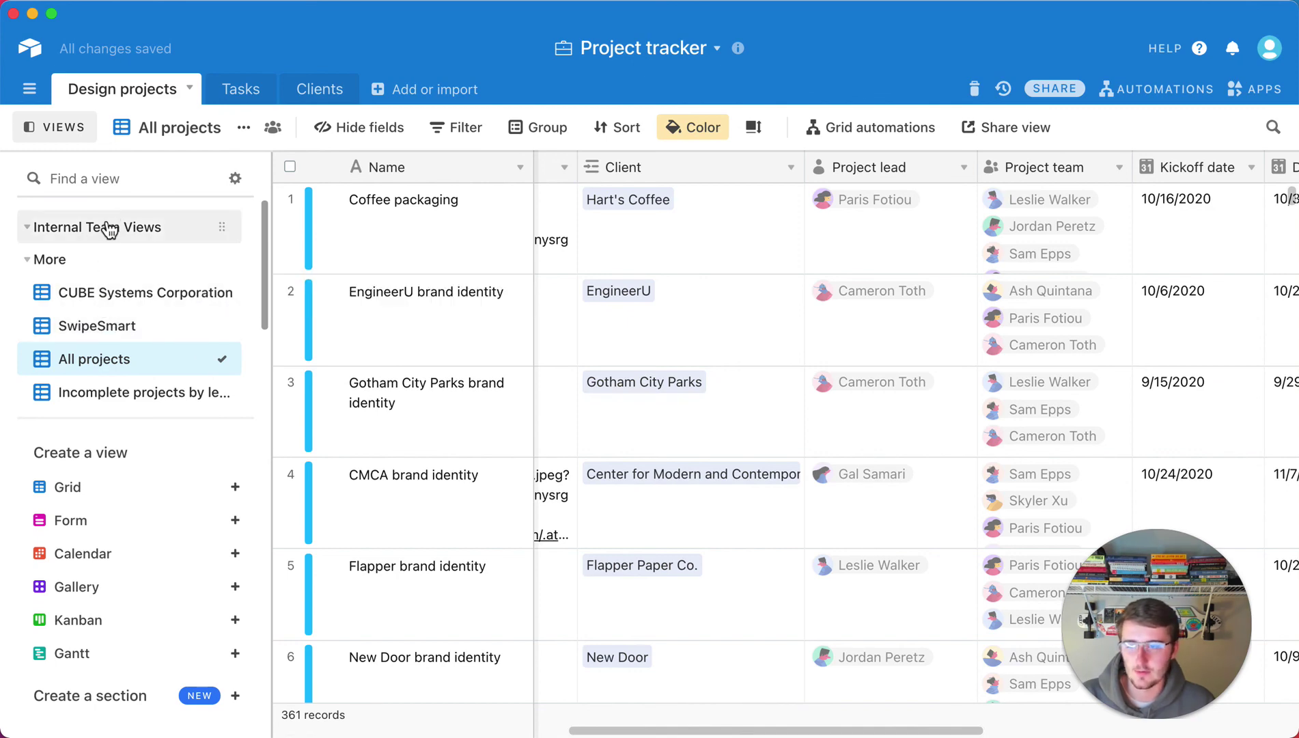
{"action": "mouse_move", "coordinate": [192, 584]}
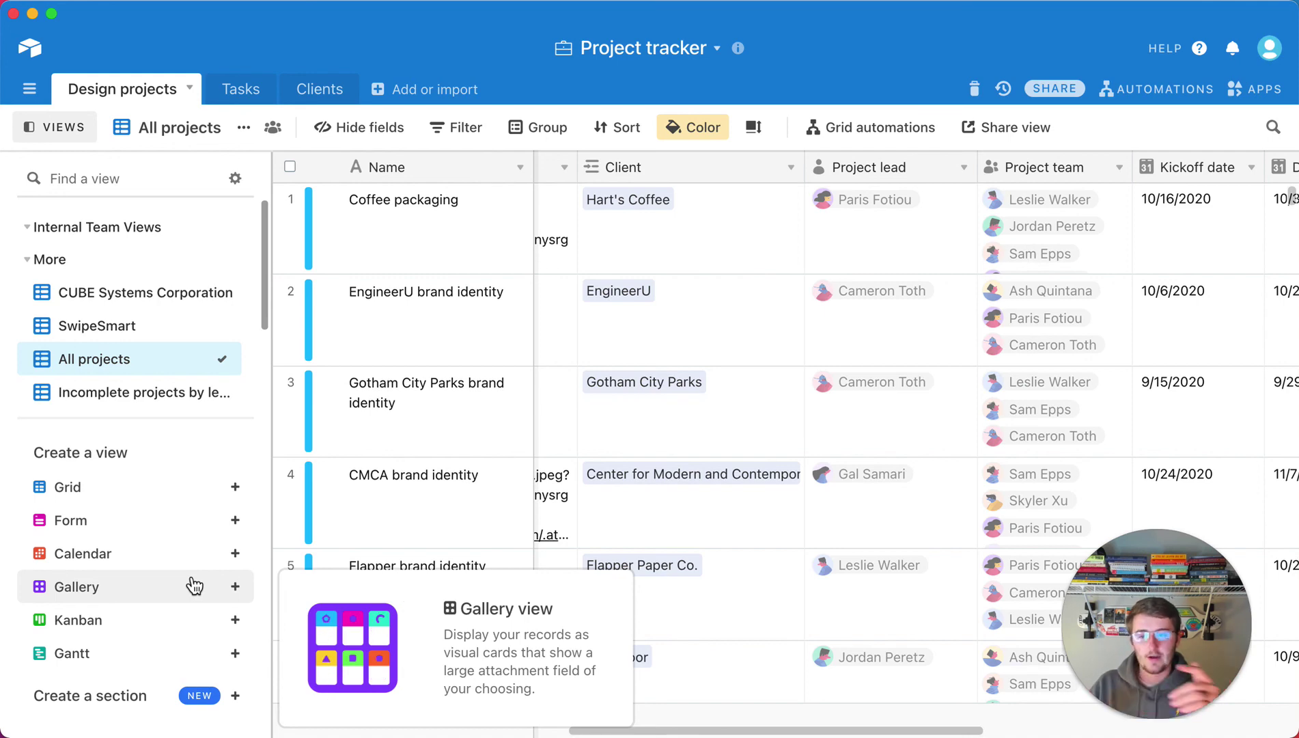
{"action": "mouse_move", "coordinate": [110, 528]}
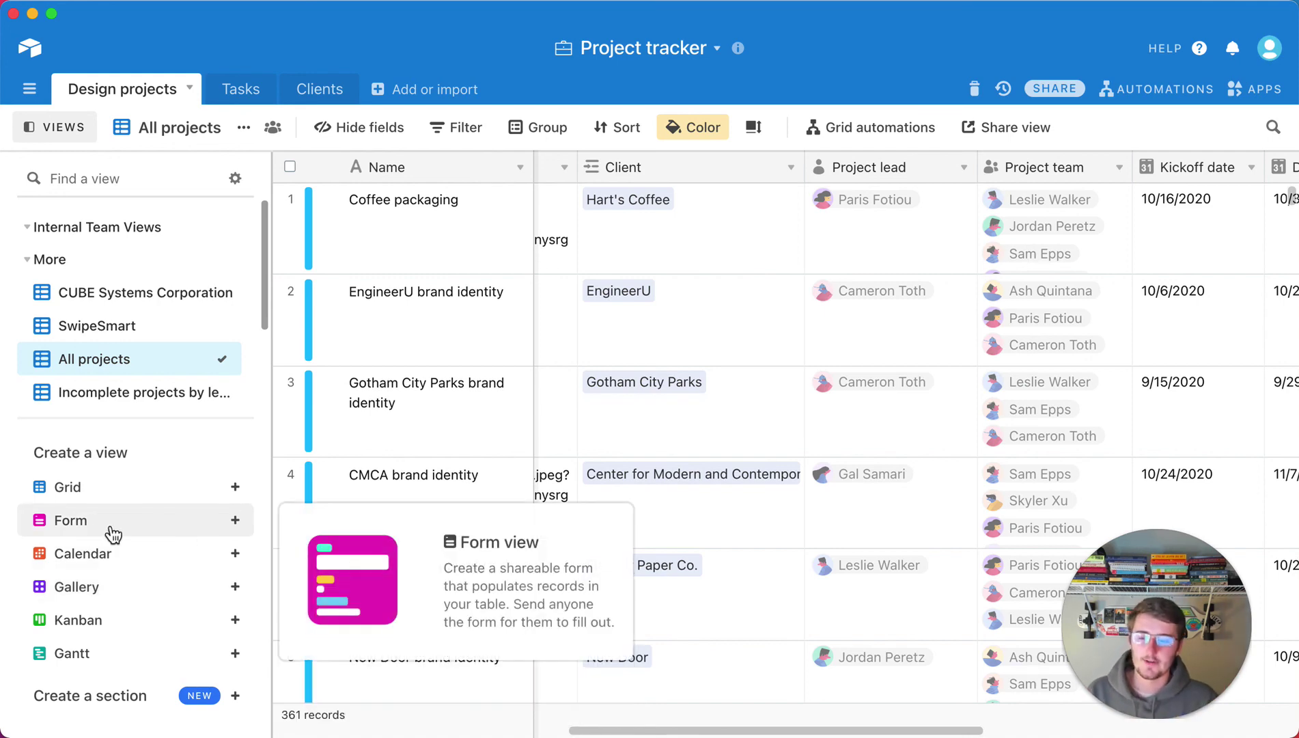